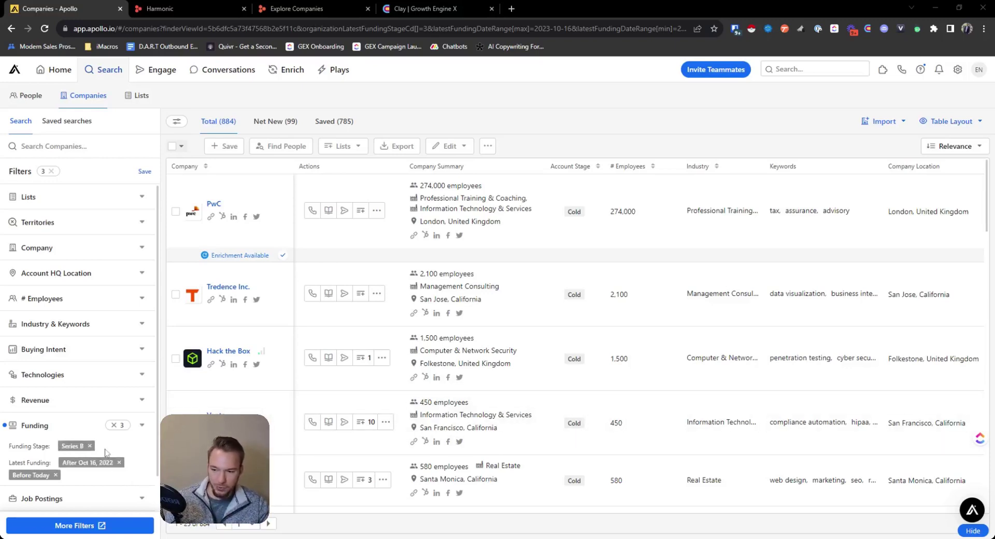
# Filter the Series B company search to the employee ranges 1-10, 11-20, 21-50, 51-100, 101-200 and 201-500
pyautogui.click(35, 476)
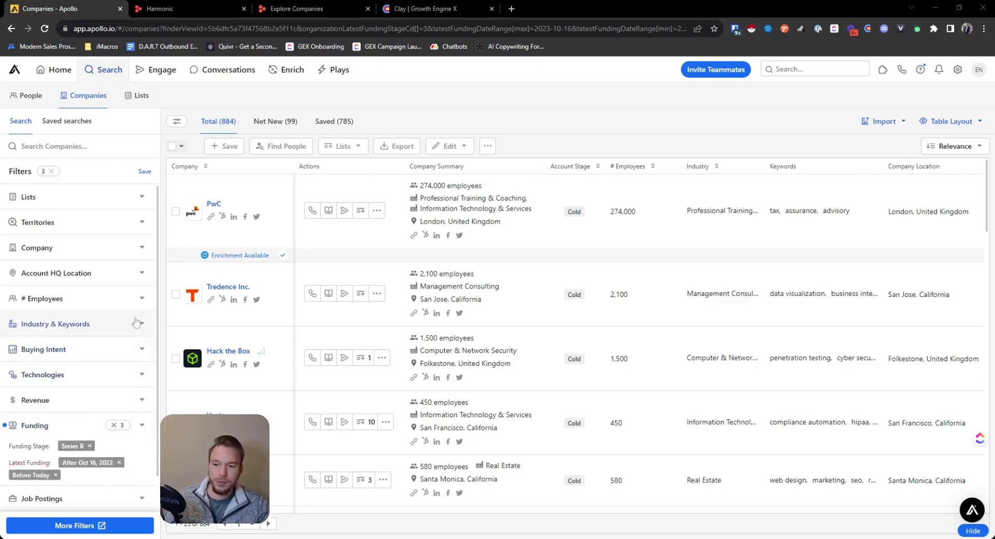
pyautogui.scroll(-2, 40, 357)
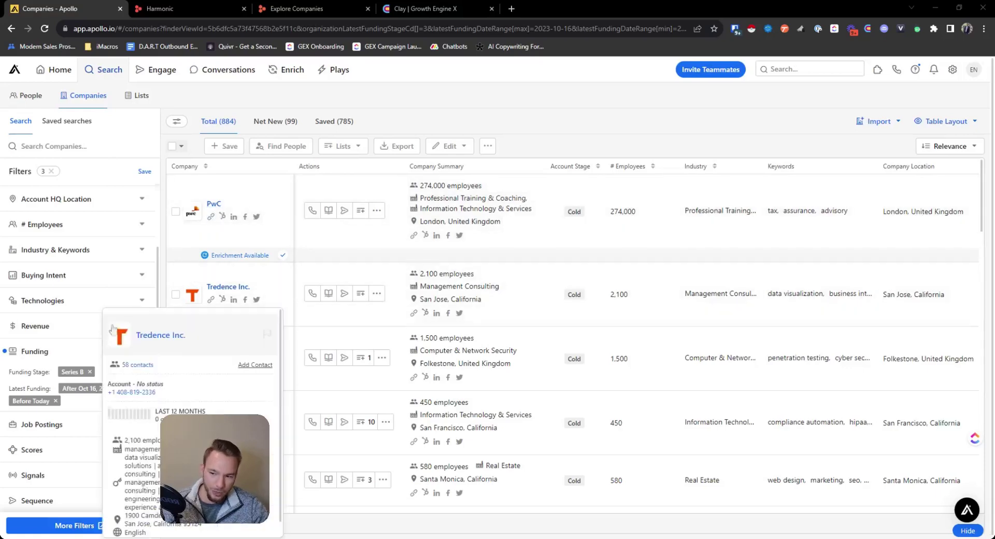
pyautogui.scroll(1, 41, 289)
pyautogui.click(41, 285)
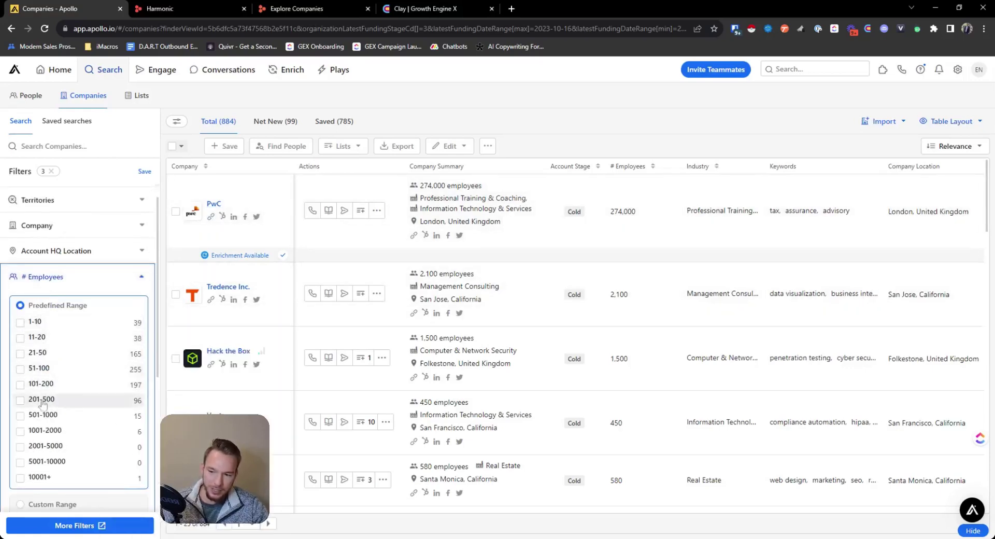
pyautogui.click(38, 369)
pyautogui.click(36, 354)
pyautogui.click(52, 385)
pyautogui.click(35, 322)
pyautogui.click(36, 338)
pyautogui.click(42, 400)
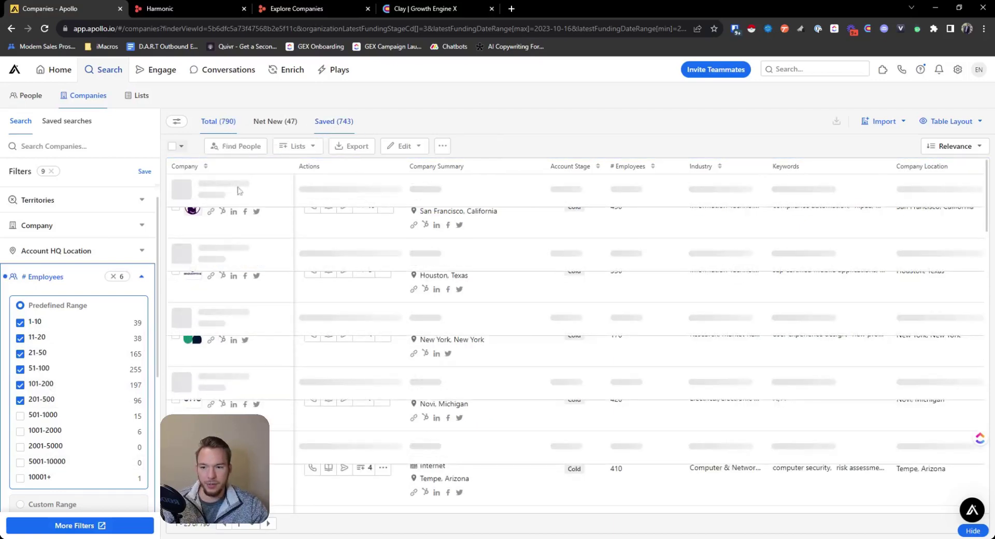
# Select all saved companies in the filtered results and find the people working at them
pyautogui.click(181, 146)
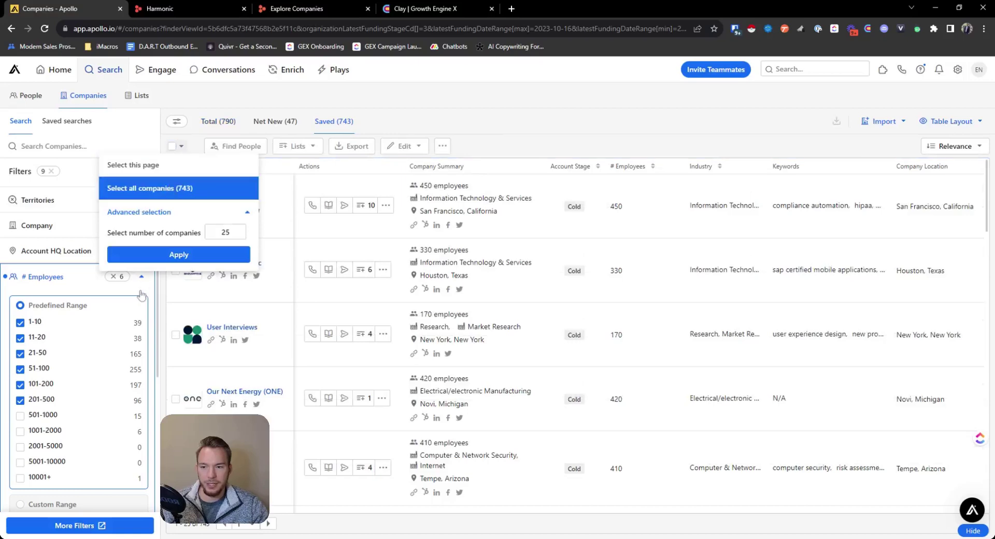
pyautogui.click(166, 188)
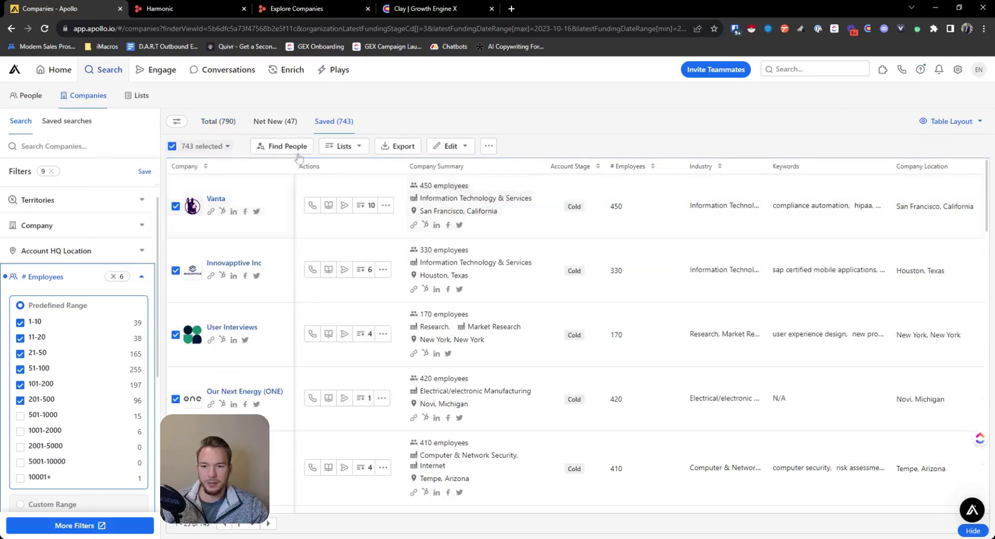
pyautogui.click(283, 146)
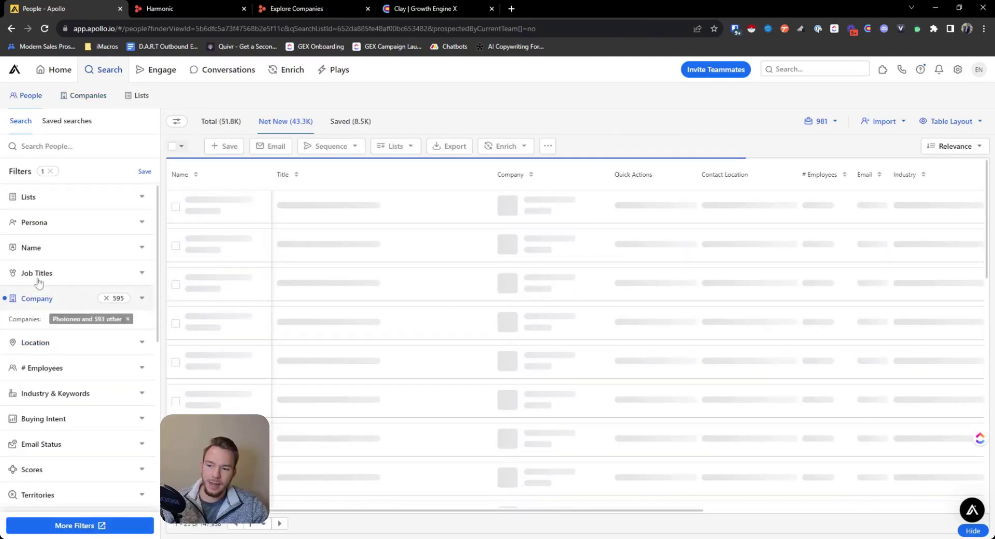
# Filter the people search by the job title Vice President of Sales
pyautogui.click(38, 274)
pyautogui.click(51, 323)
pyautogui.write('Vice President of Sales')
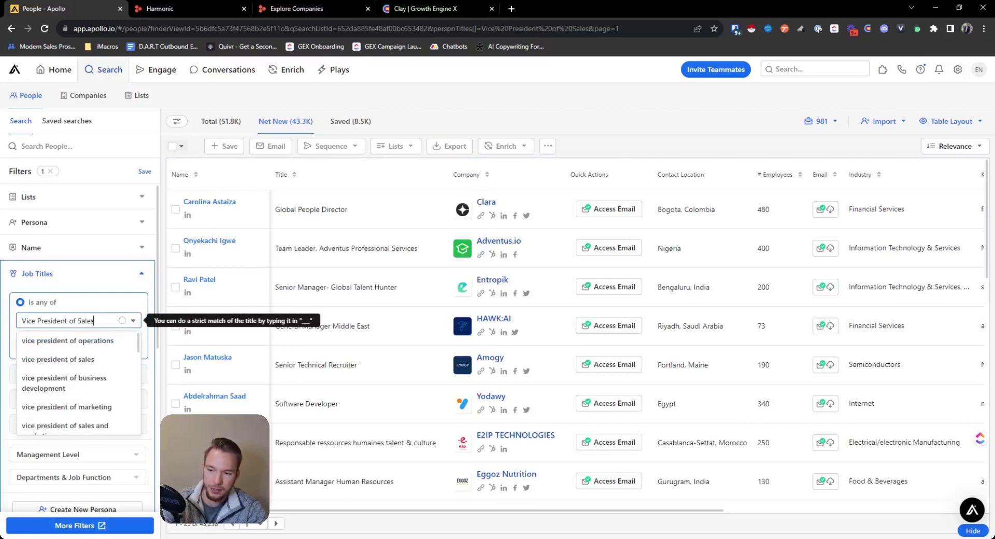
pyautogui.press('Return')
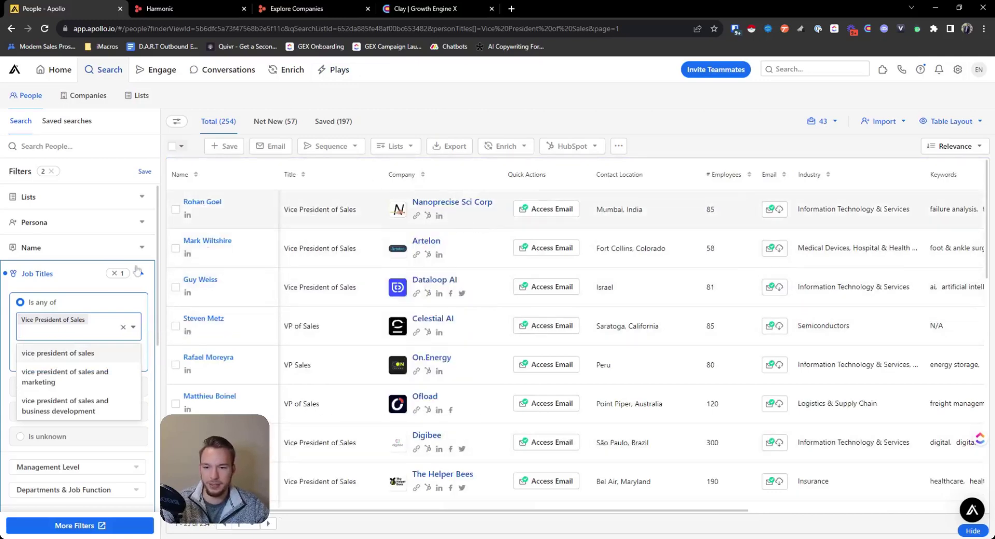
# Limit the people search to contacts located in the United States
pyautogui.scroll(-5, 41, 450)
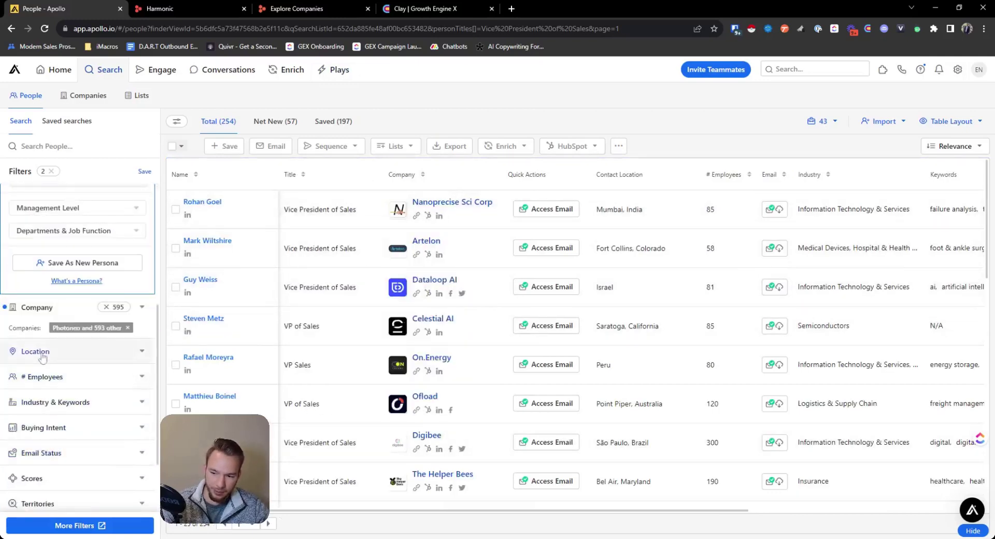
pyautogui.click(36, 351)
pyautogui.scroll(2, 45, 296)
pyautogui.click(73, 281)
pyautogui.press('Return')
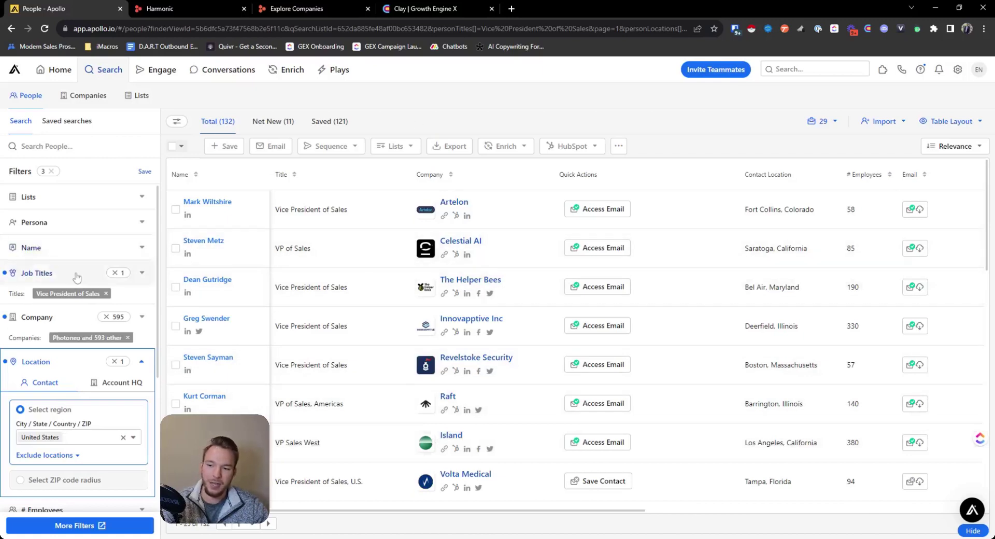
# Add VP of Sales and Head of Sales to the job title filter
pyautogui.click(76, 278)
pyautogui.click(80, 334)
pyautogui.write('VP of Sales')
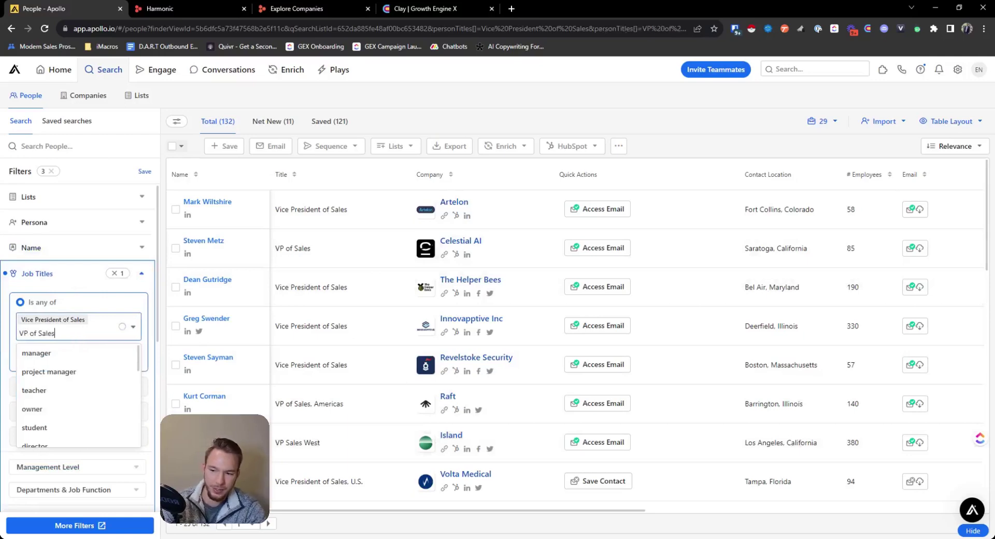
pyautogui.press('Return')
pyautogui.write('Head of Sales')
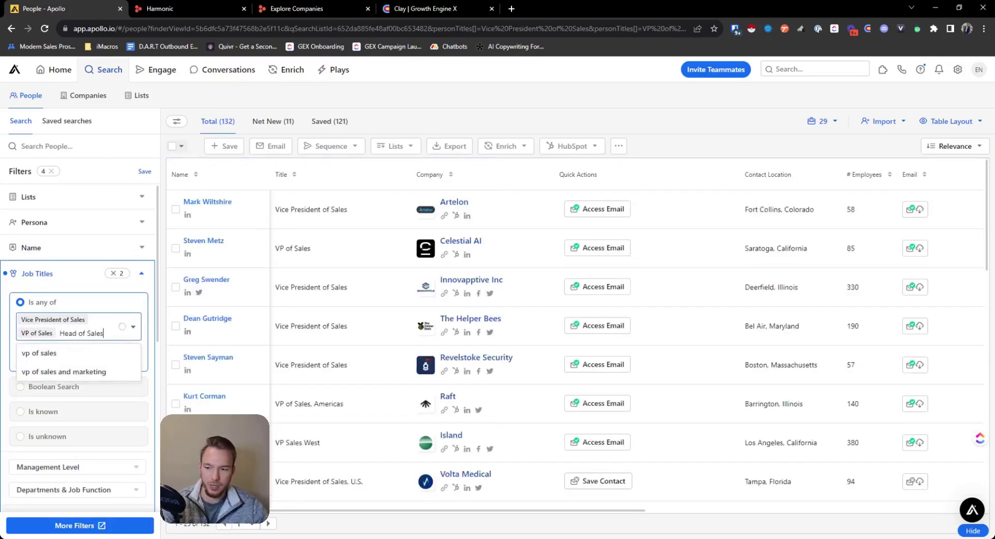
pyautogui.press('Return')
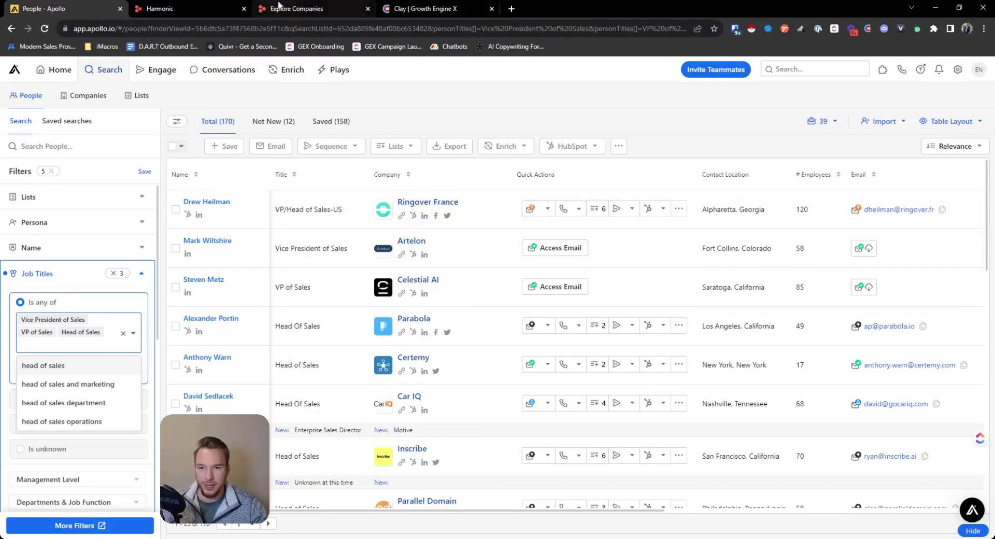
# Switch to Harmonic's company explorer and add the company-level Country property as another custom filter
pyautogui.click(319, 8)
pyautogui.click(419, 9)
pyautogui.click(311, 9)
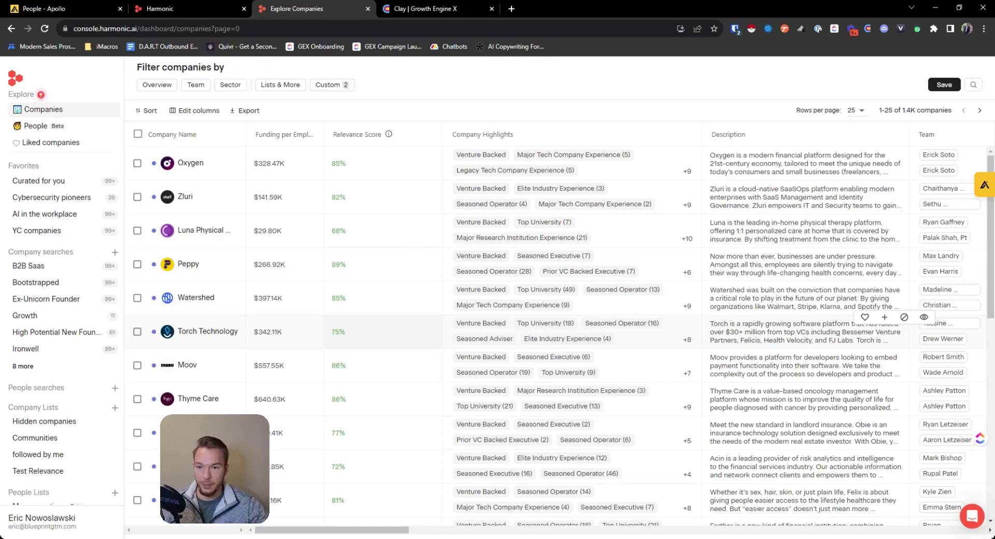
pyautogui.click(337, 91)
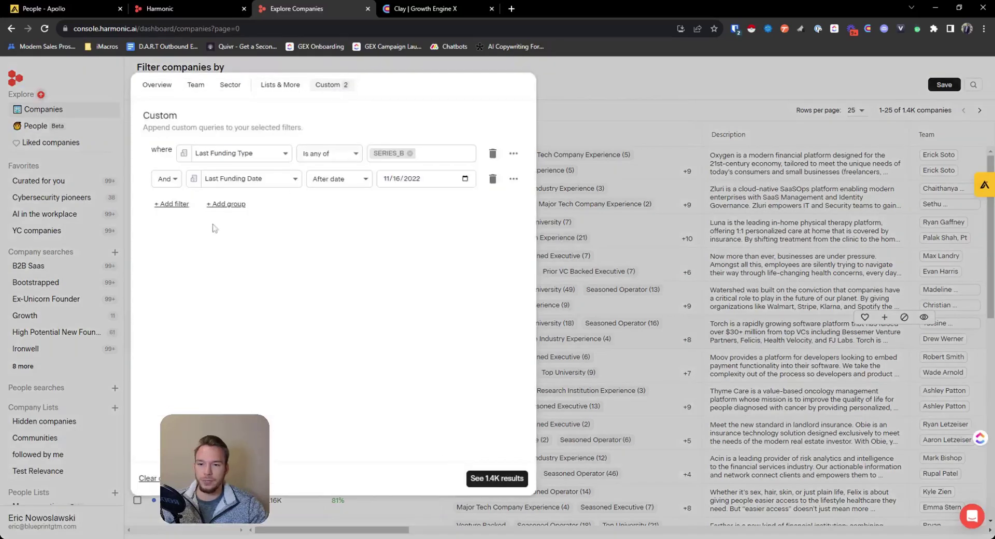
pyautogui.click(169, 204)
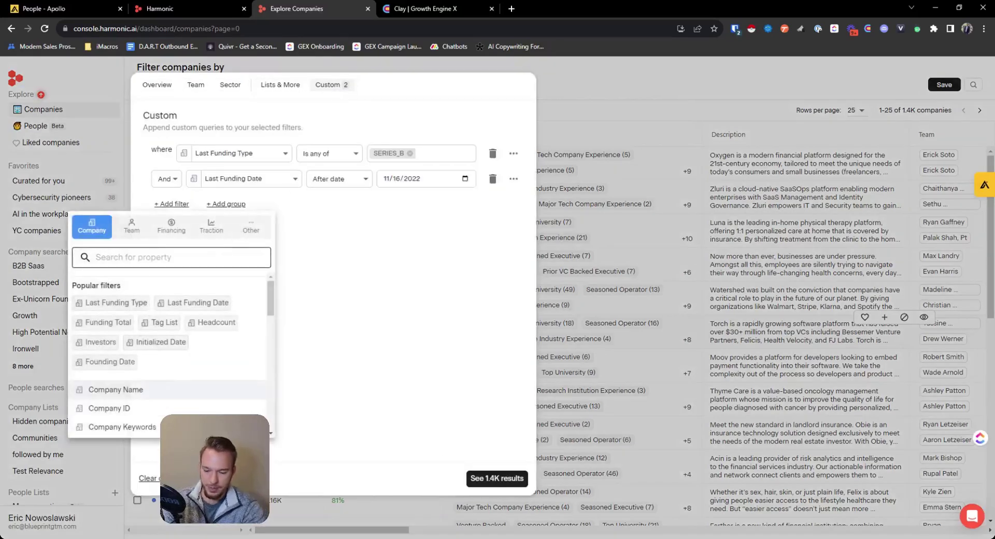
pyautogui.write('couuntry')
pyautogui.press('BackSpace')
pyautogui.press('BackSpace')
pyautogui.press('BackSpace')
pyautogui.press('BackSpace')
pyautogui.press('BackSpace')
pyautogui.write('ntry')
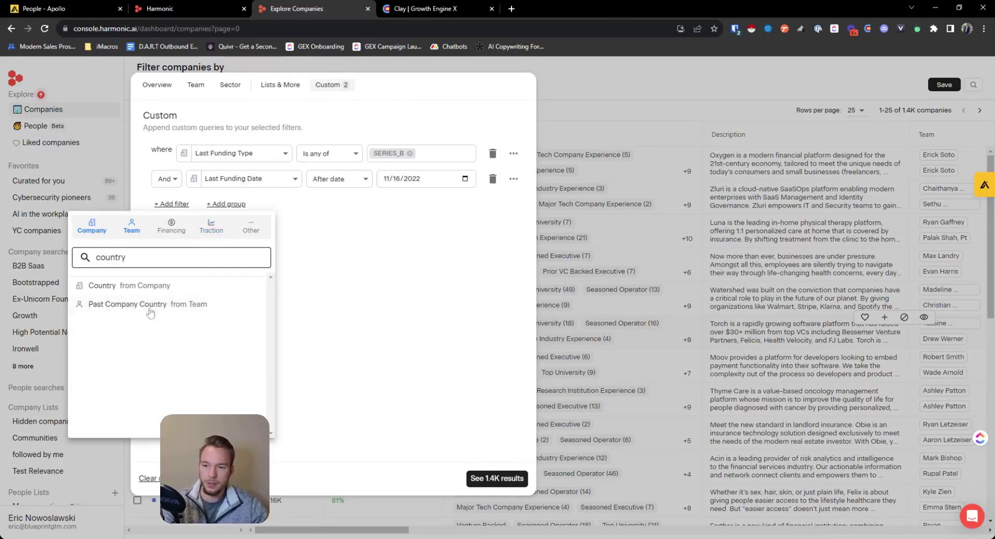
pyautogui.click(148, 285)
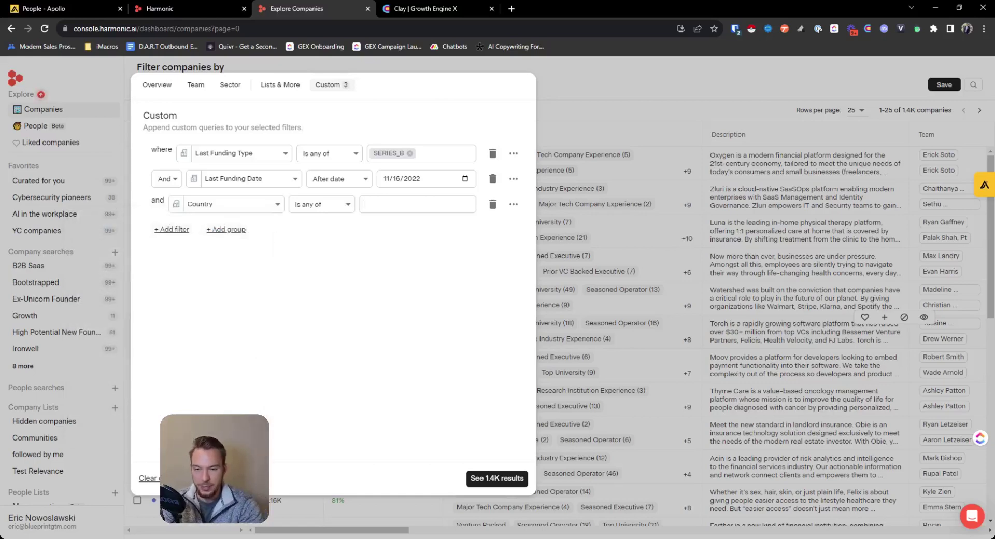
# Set the Country filter to United States and return to the filtered company list
pyautogui.write('United')
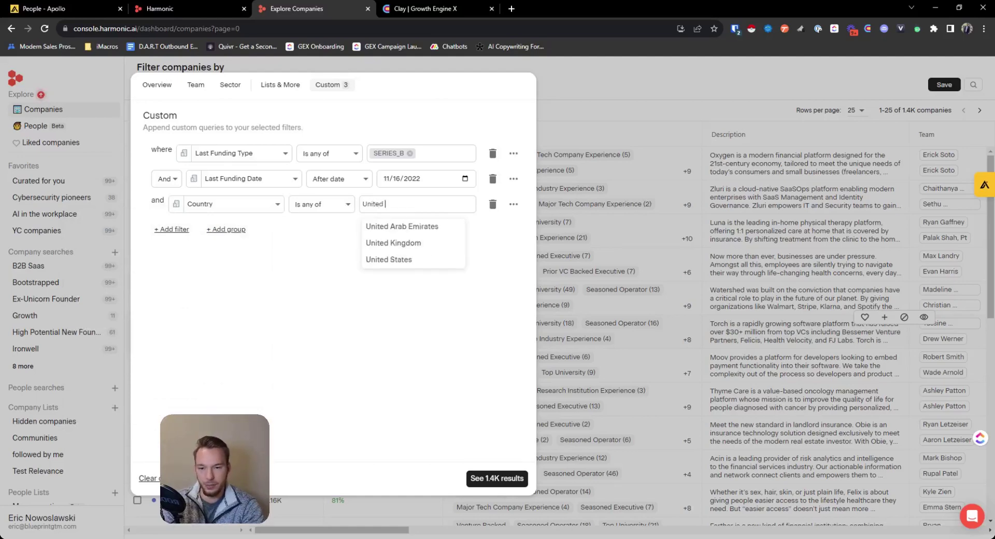
pyautogui.press('Down')
pyautogui.press('Down')
pyautogui.press('Down')
pyautogui.press('Return')
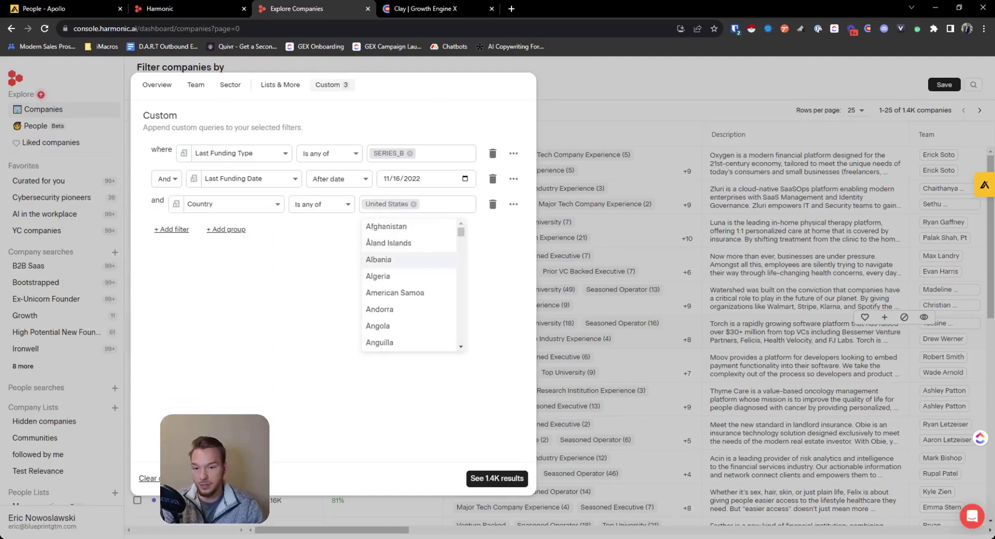
pyautogui.click(285, 295)
pyautogui.click(595, 514)
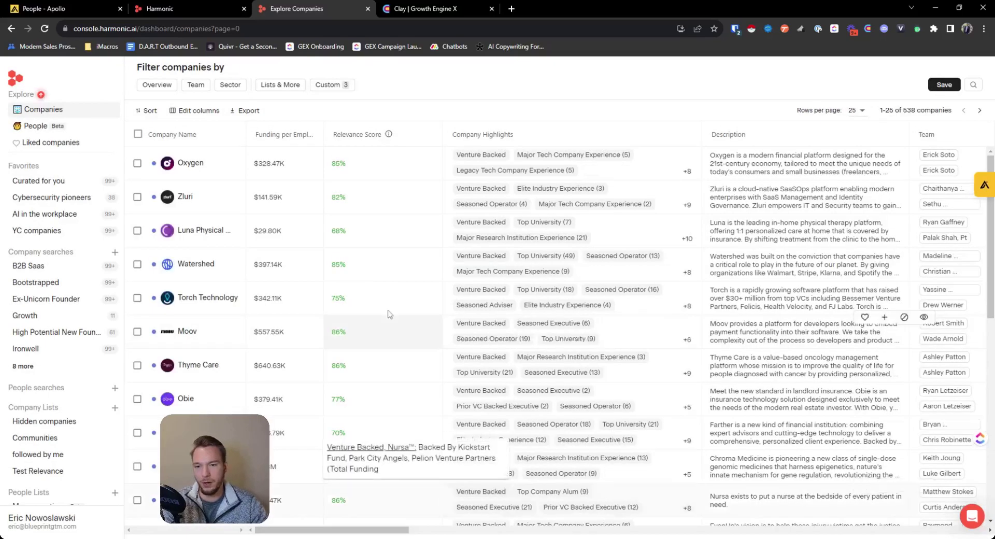
# Export all filtered companies as a CSV
pyautogui.click(245, 111)
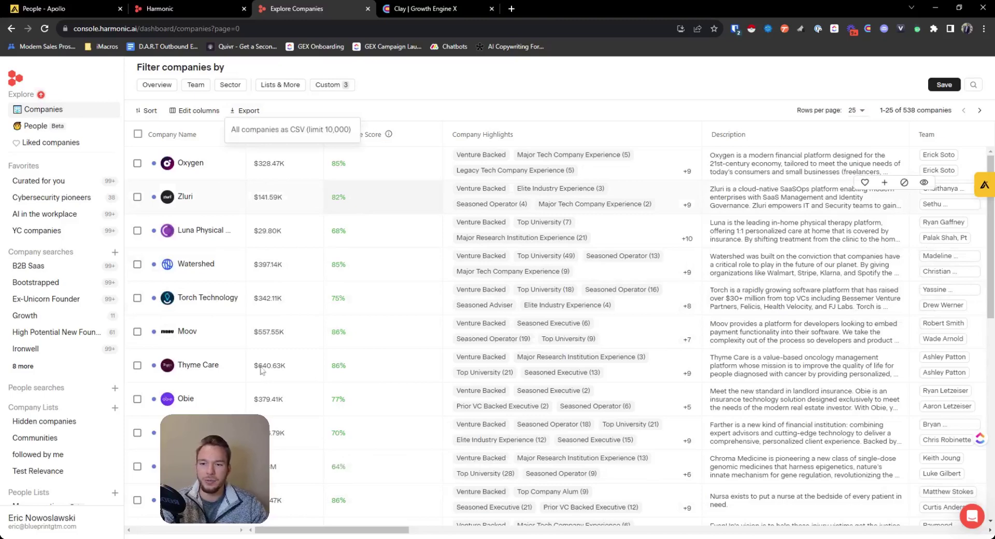
pyautogui.click(308, 134)
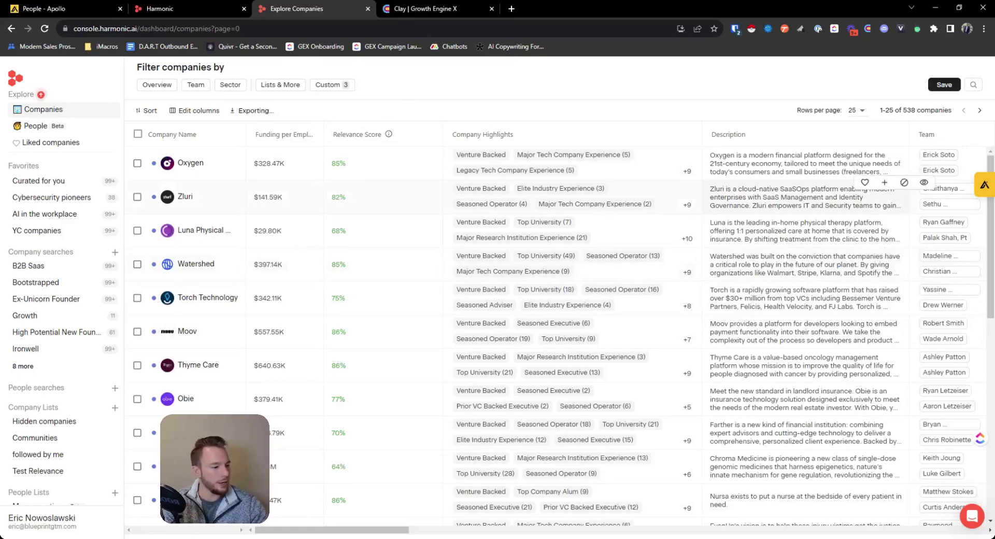
# Switch to Clay and import "Untitled spreadsheet - Sheet2 (6).csv" into a new blank table, using the first row as column names
pyautogui.hotkey('ctrl', 'Tab')
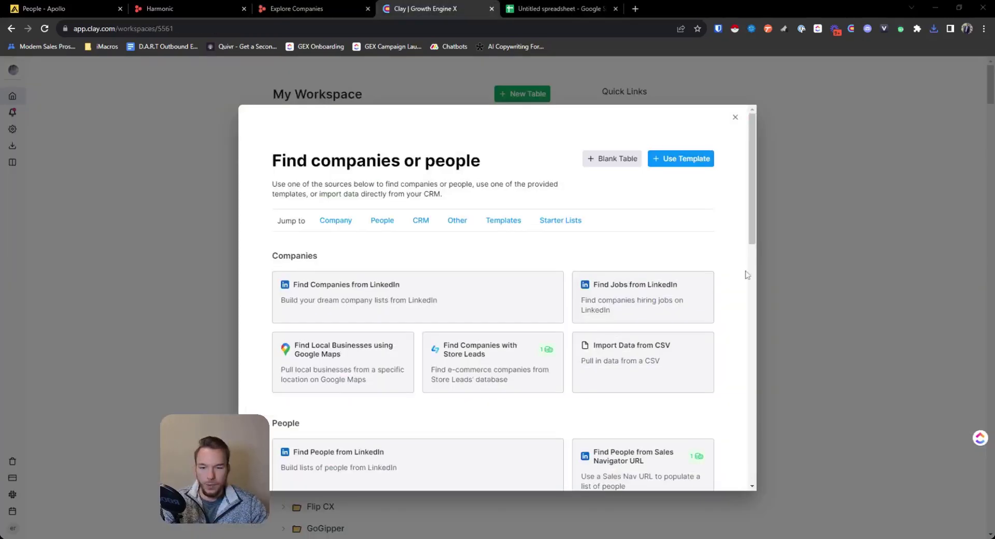
pyautogui.click(629, 359)
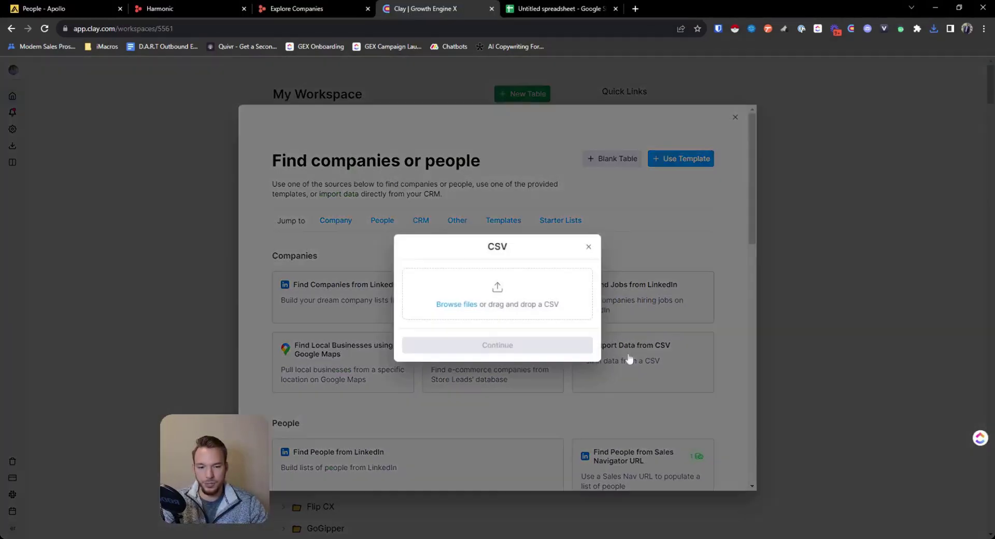
pyautogui.click(477, 311)
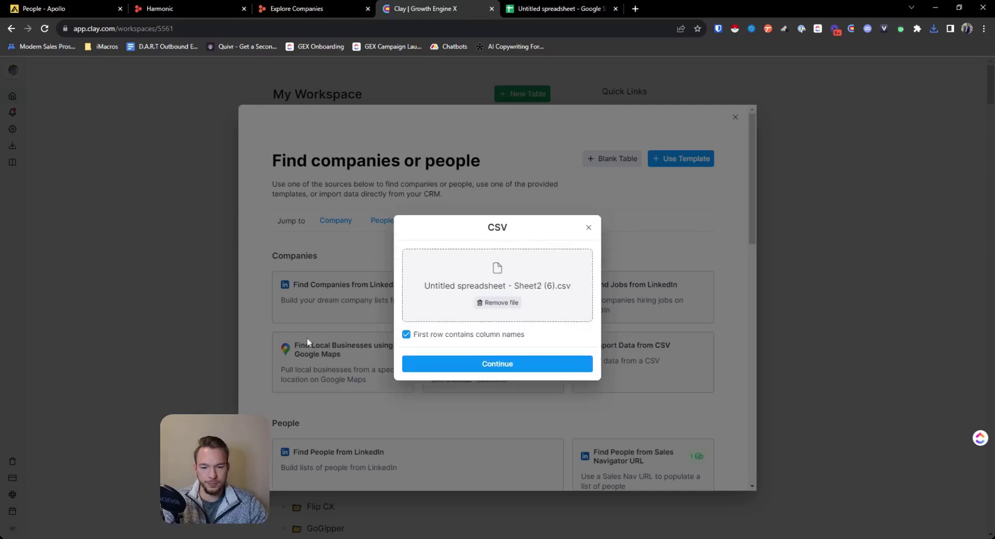
pyautogui.click(419, 369)
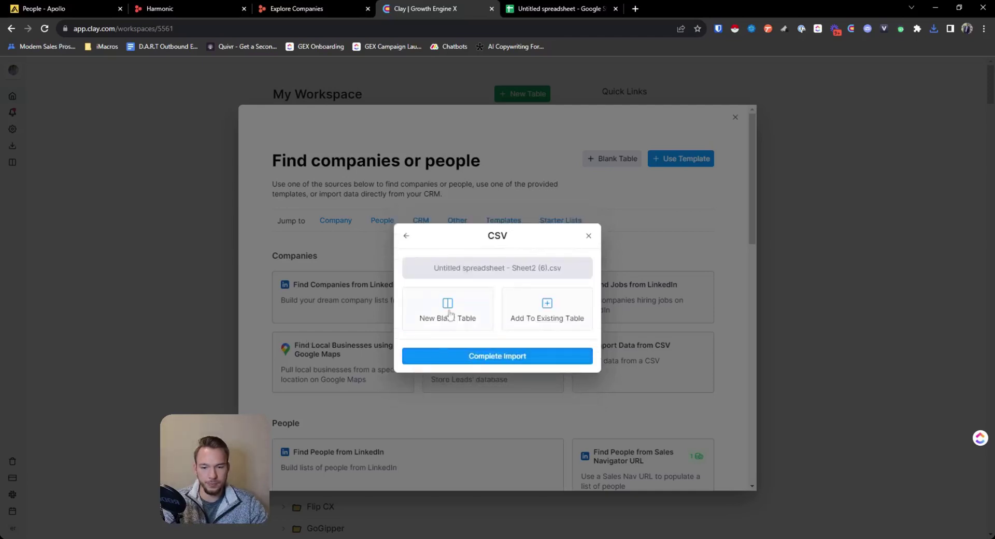
pyautogui.click(449, 315)
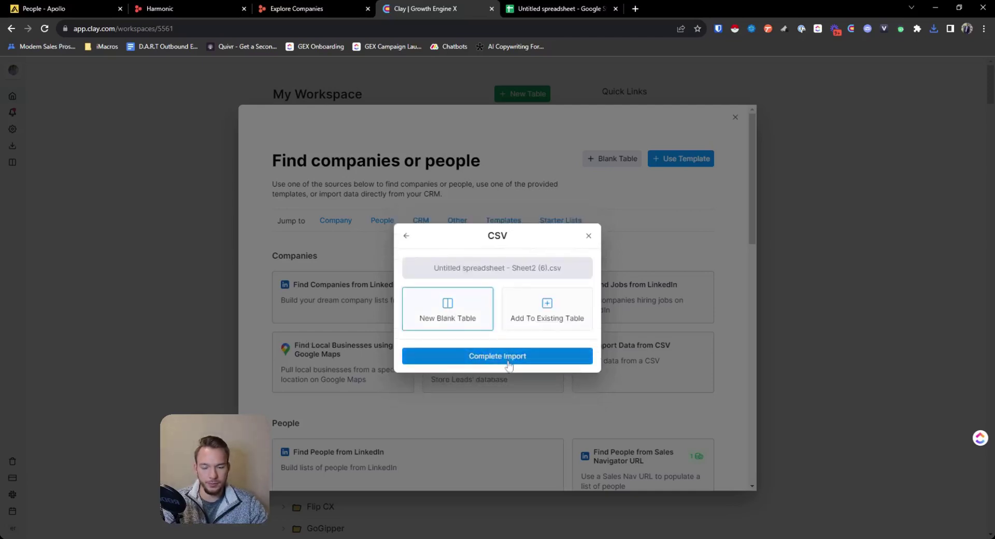
pyautogui.click(500, 356)
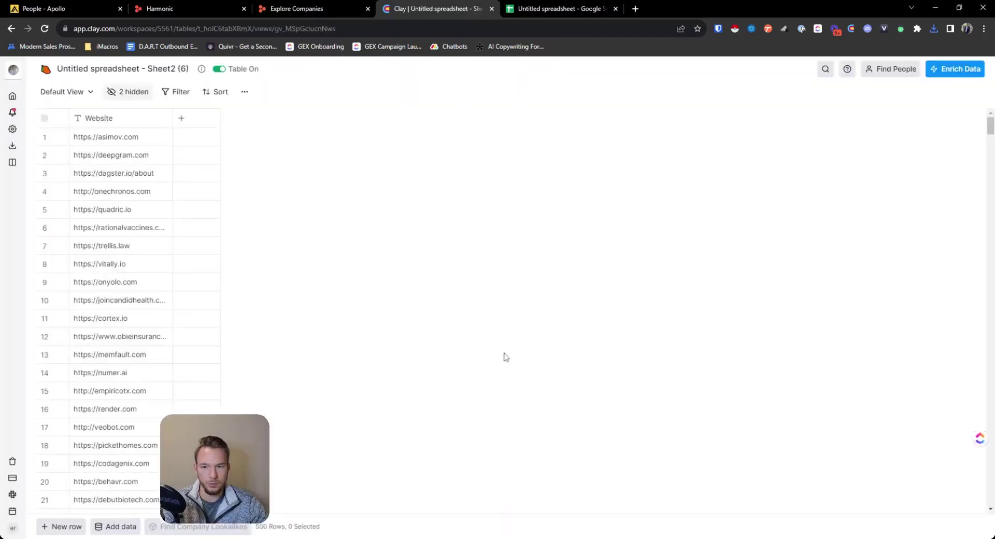
# Rename the imported table as Fundraise Example
pyautogui.click(125, 68)
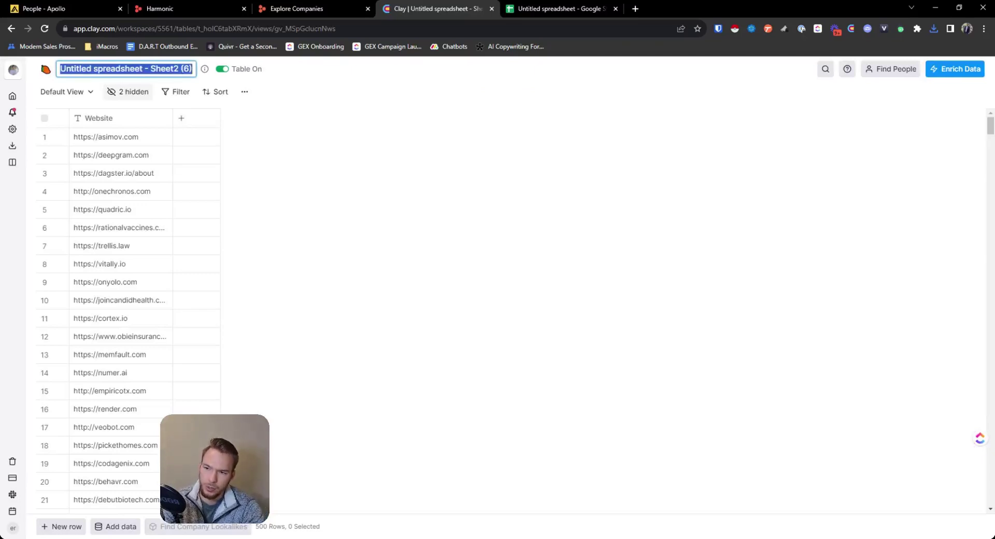
pyautogui.write('Fu')
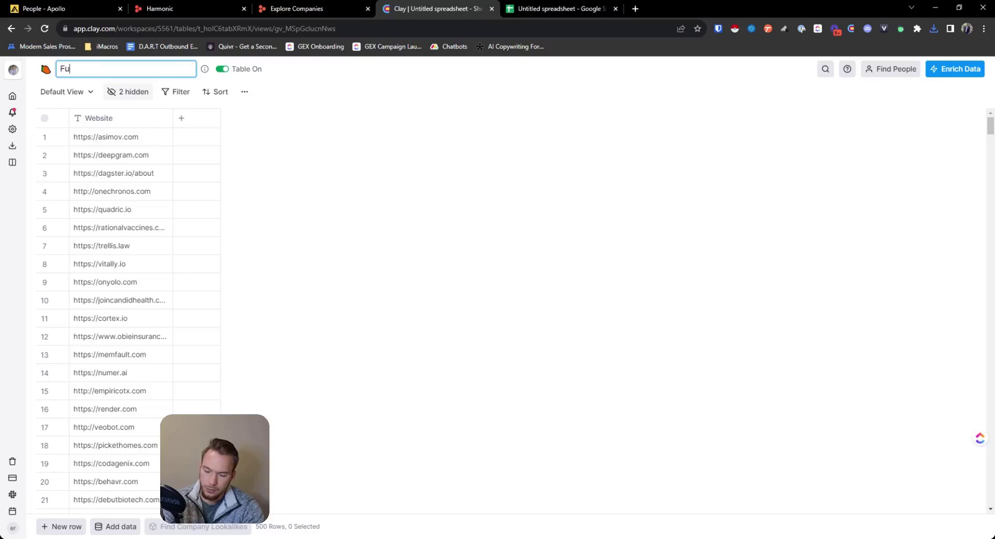
pyautogui.write('ndraise Example')
pyautogui.click(330, 113)
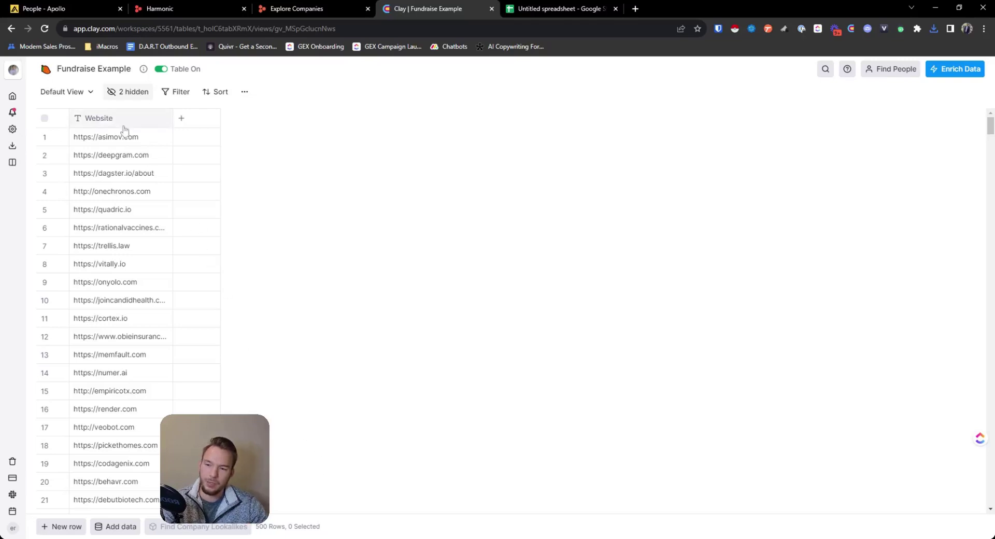
pyautogui.click(183, 123)
pyautogui.click(422, 133)
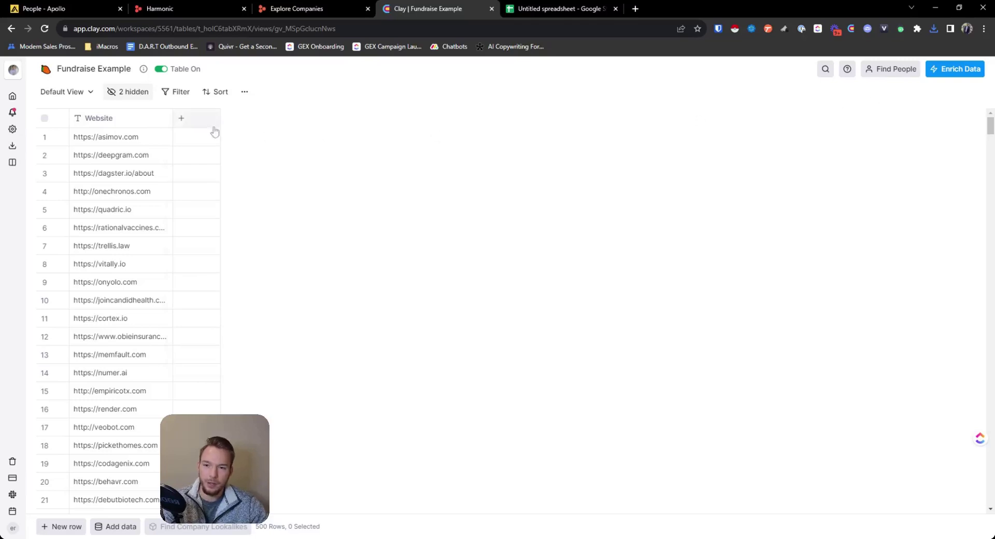
pyautogui.click(182, 119)
pyautogui.click(205, 151)
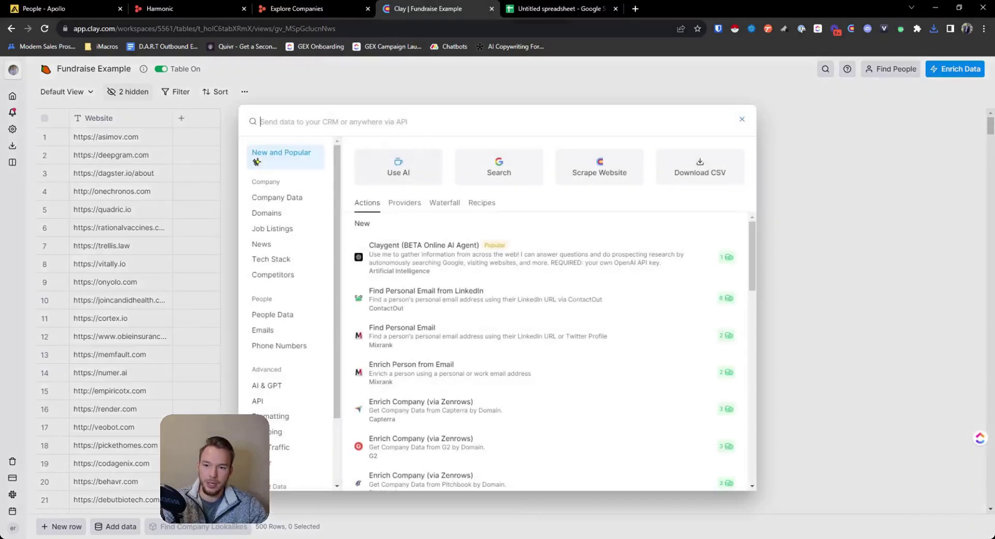
pyautogui.write('find contacts')
pyautogui.click(404, 237)
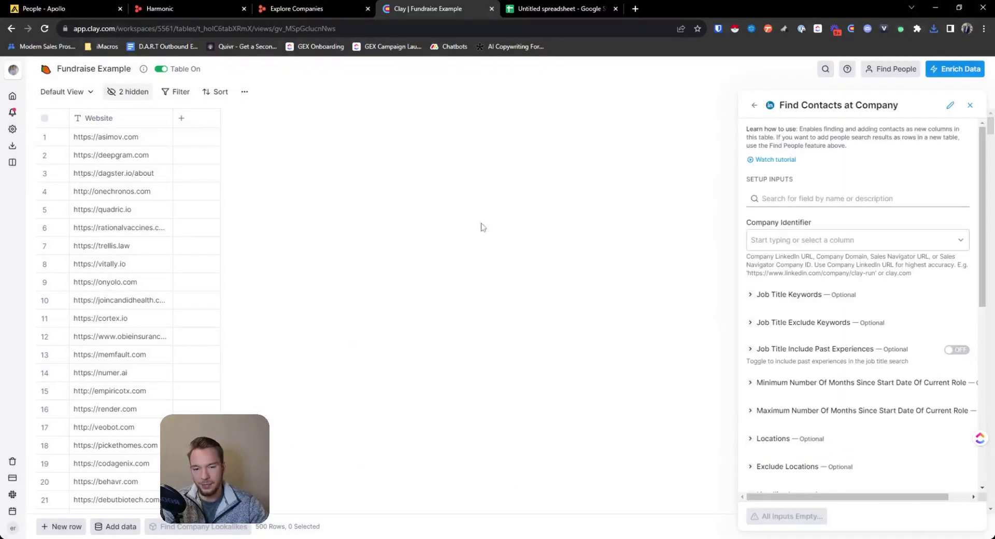
pyautogui.click(838, 246)
pyautogui.click(784, 269)
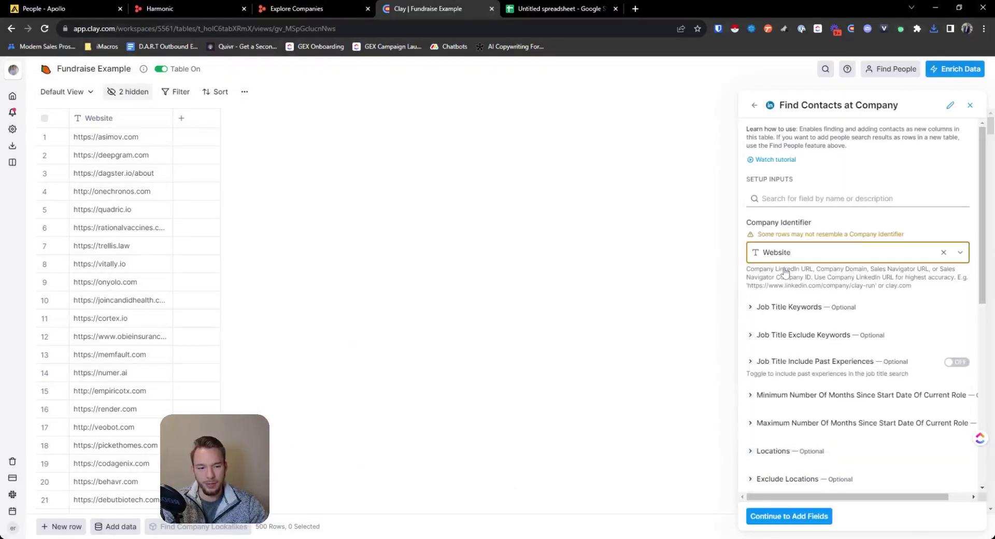
pyautogui.click(784, 310)
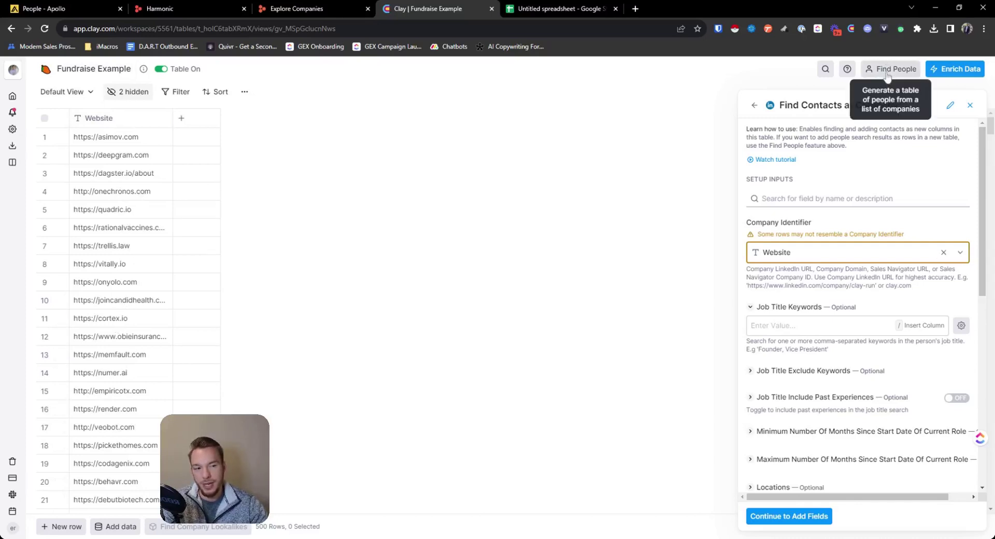
pyautogui.click(970, 105)
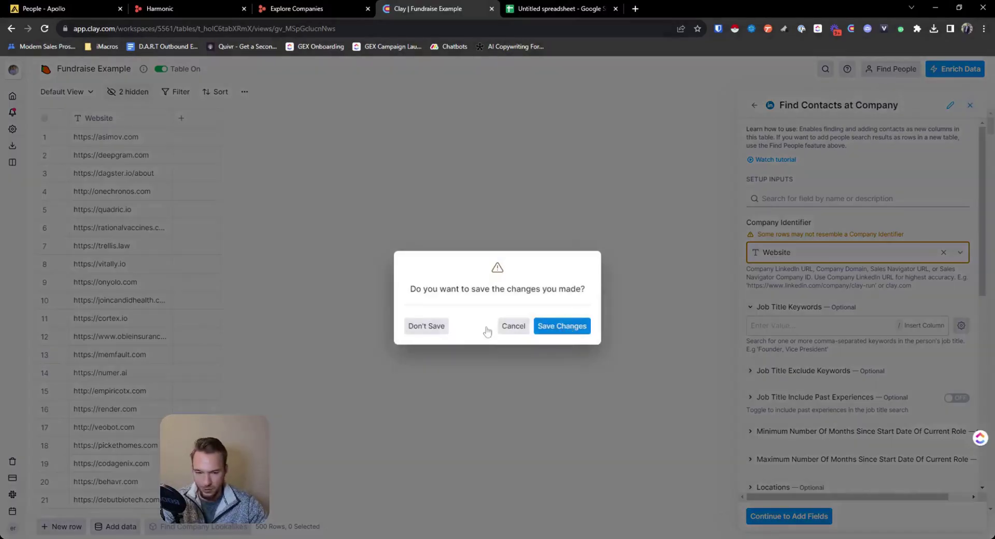
pyautogui.click(432, 328)
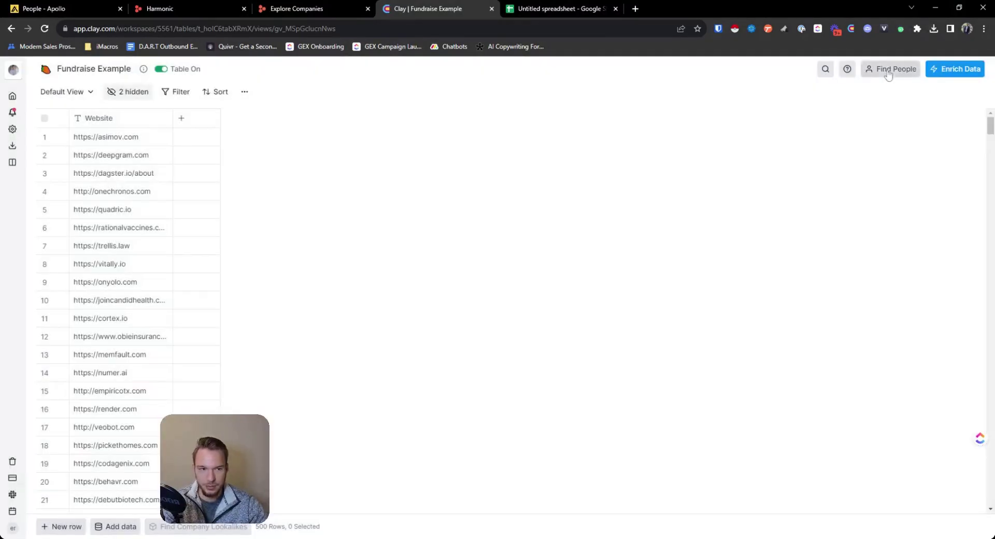
# Start a people search from the Fundraise Example table, including the job title Vice President of Sales
pyautogui.click(888, 73)
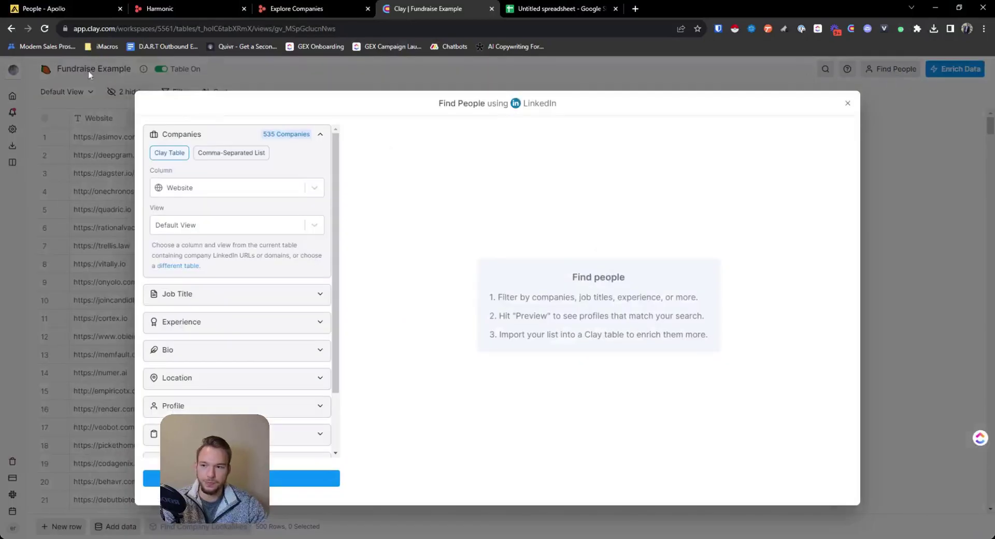
pyautogui.click(181, 295)
pyautogui.write('Vice')
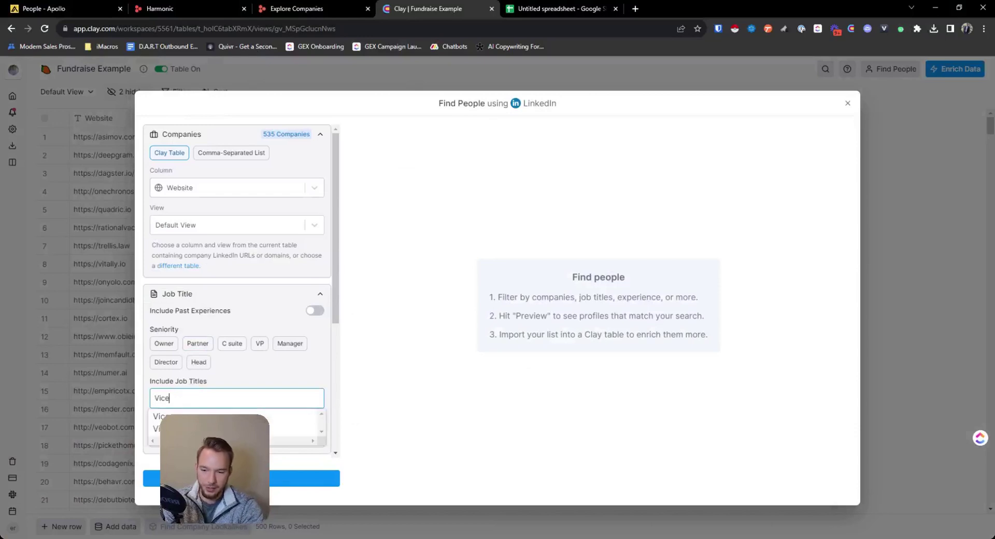
pyautogui.write(' President of Sales')
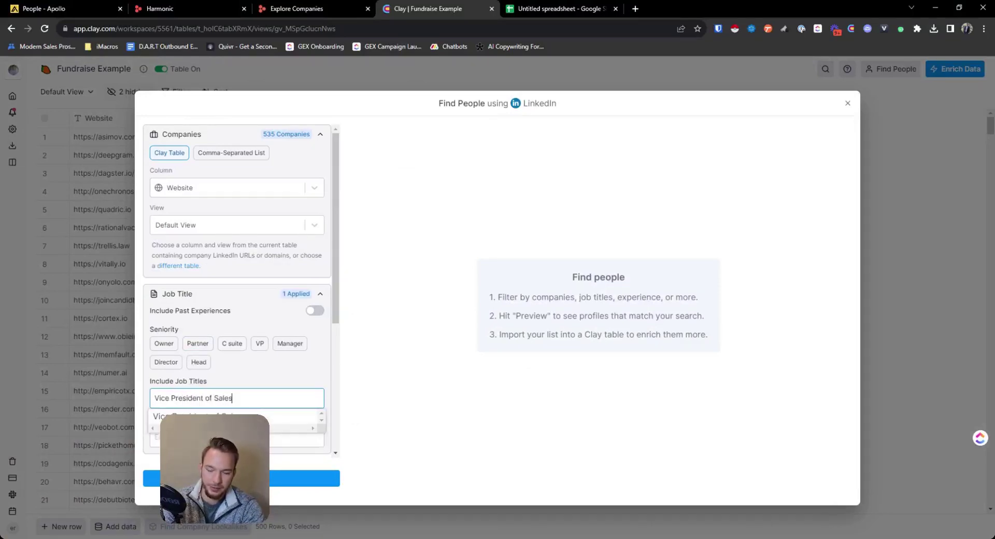
pyautogui.press('Return')
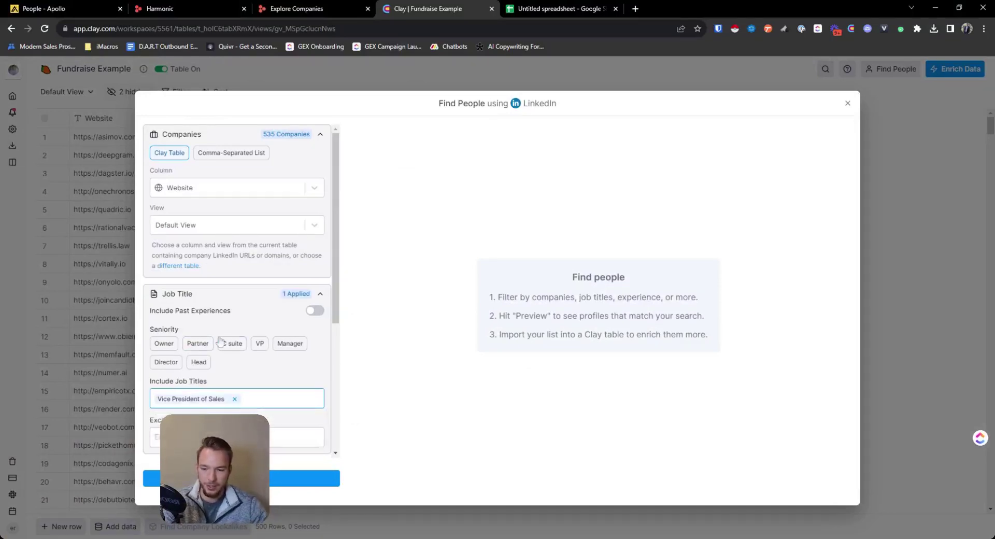
# Restrict the people search to the location United States
pyautogui.scroll(-2, 237, 392)
pyautogui.scroll(-2, 204, 388)
pyautogui.click(179, 311)
pyautogui.click(181, 338)
pyautogui.write('Uni')
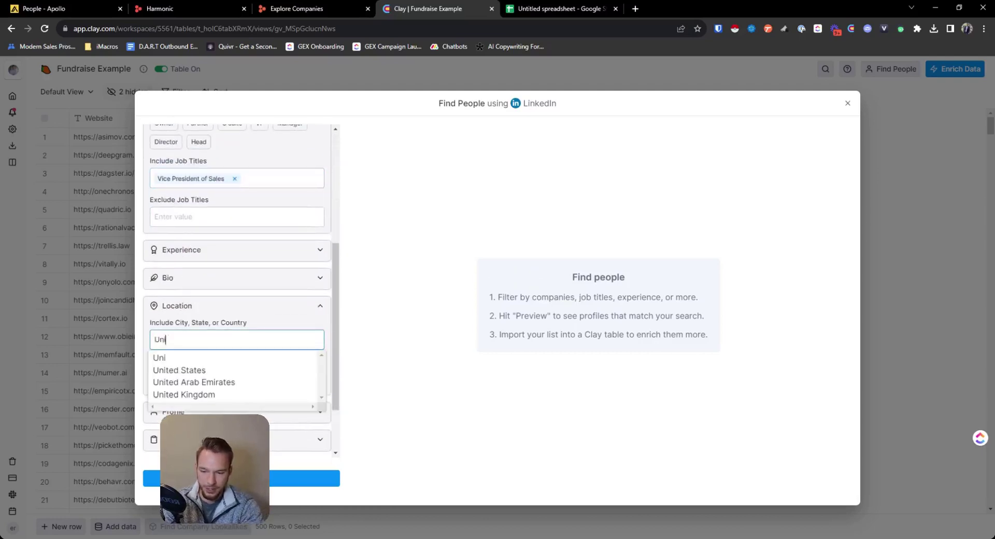
pyautogui.write('ted States')
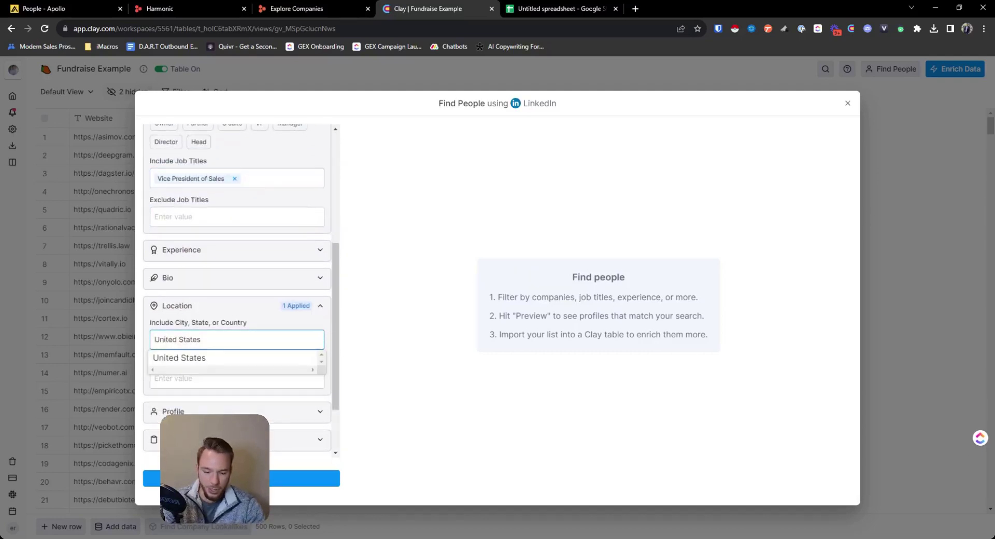
pyautogui.press('Return')
# Preview the matching people and import them into a new table, closing the import details
pyautogui.click(241, 478)
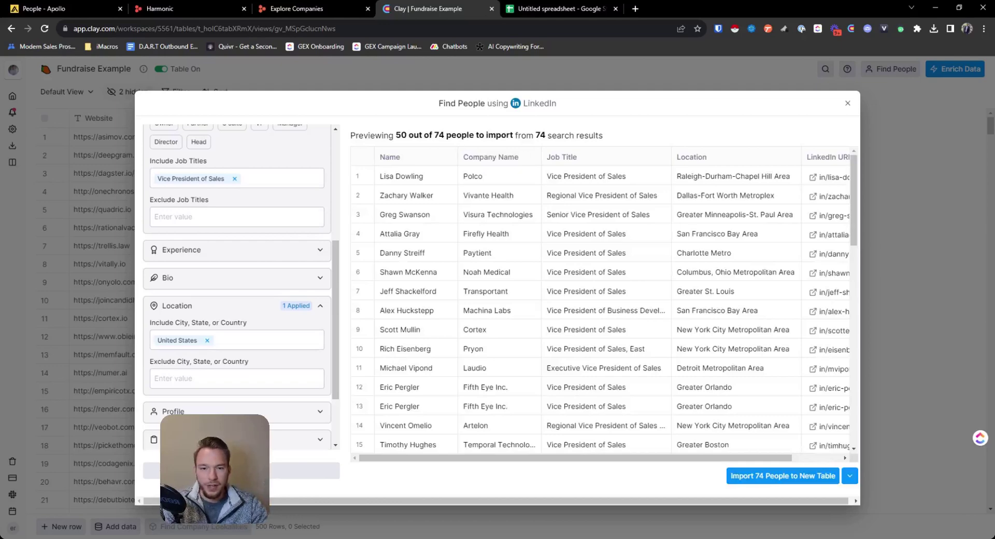
pyautogui.click(786, 475)
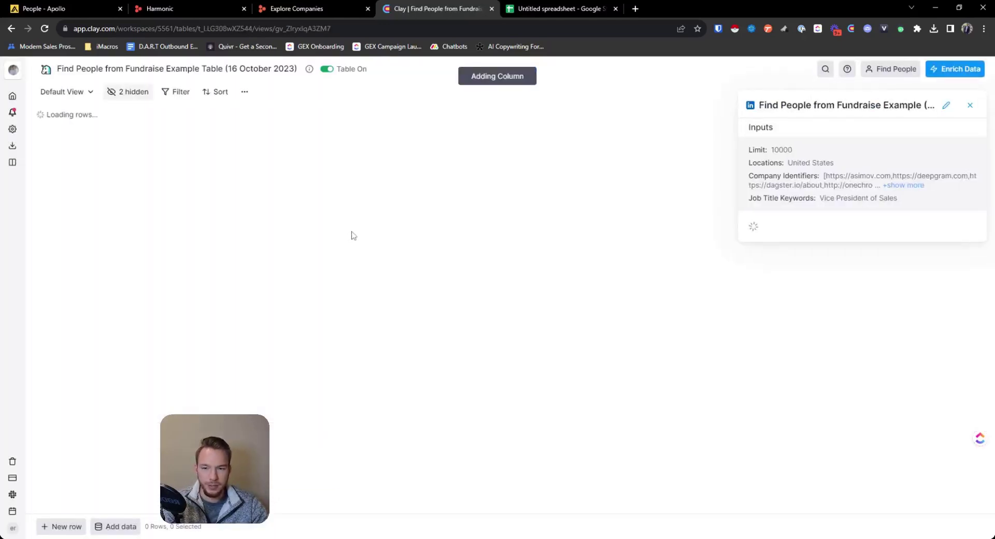
pyautogui.click(970, 105)
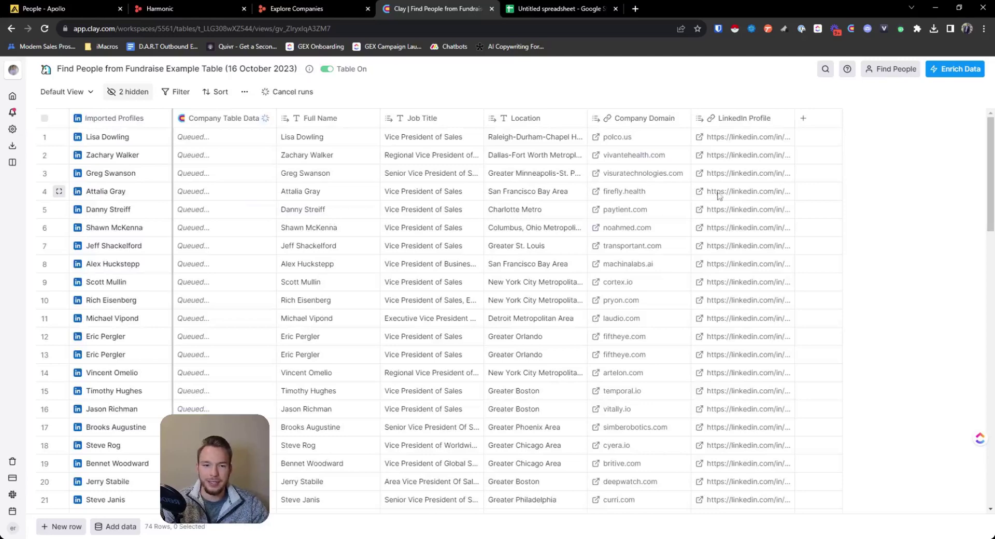
# Find Prospeo's Find Work Email enrichment and open its setup for the imported people table
pyautogui.click(807, 119)
pyautogui.click(812, 156)
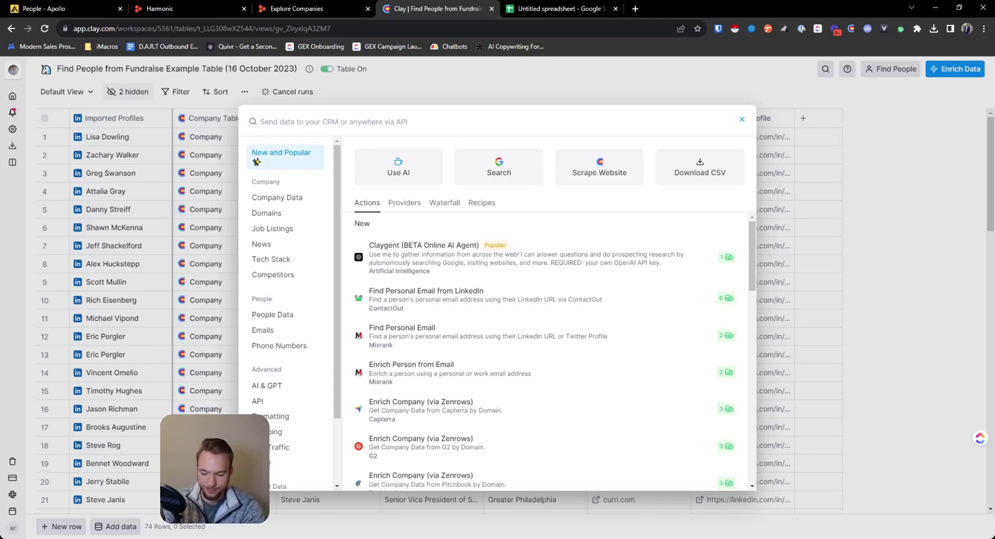
pyautogui.write('prospeo')
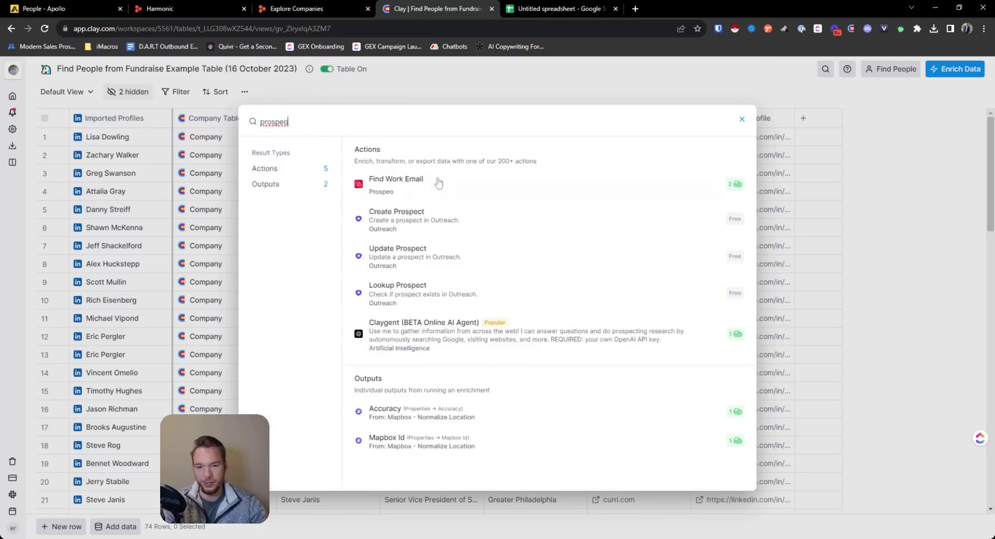
pyautogui.click(429, 189)
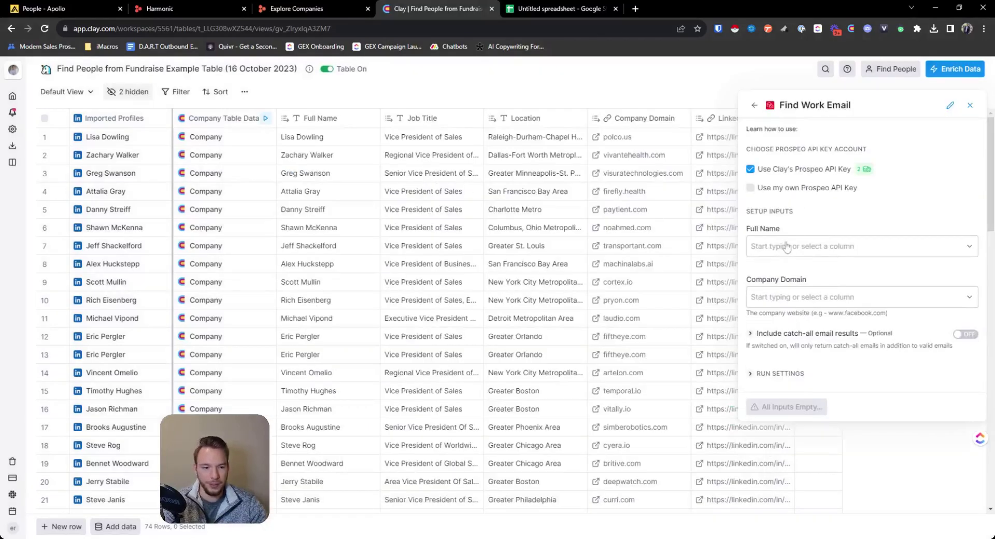
# Map the Full Name and Company Domain columns, include catch-all email results, and run the work email enrichment on the first 10 rows
pyautogui.click(786, 248)
pyautogui.click(801, 307)
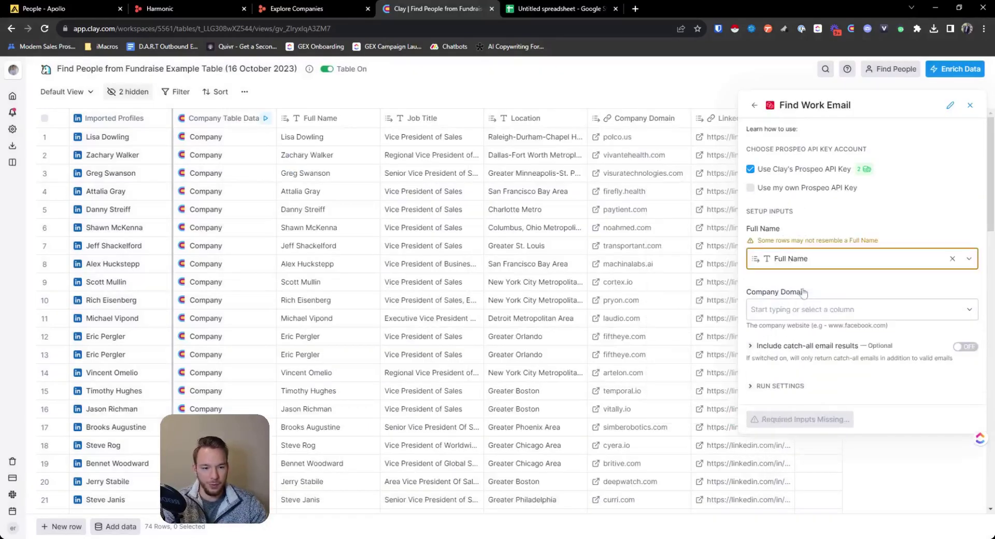
pyautogui.click(783, 311)
pyautogui.click(795, 348)
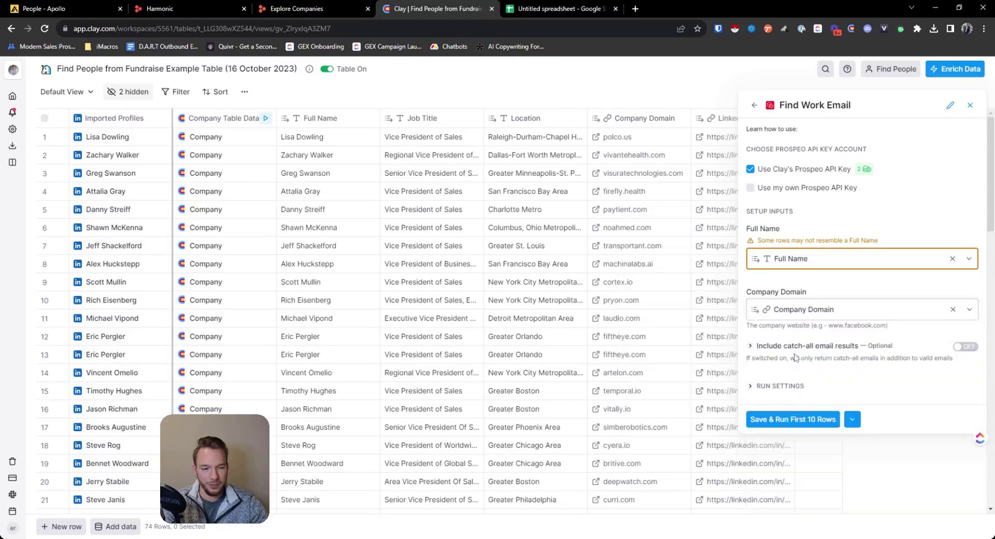
pyautogui.click(966, 347)
pyautogui.click(807, 420)
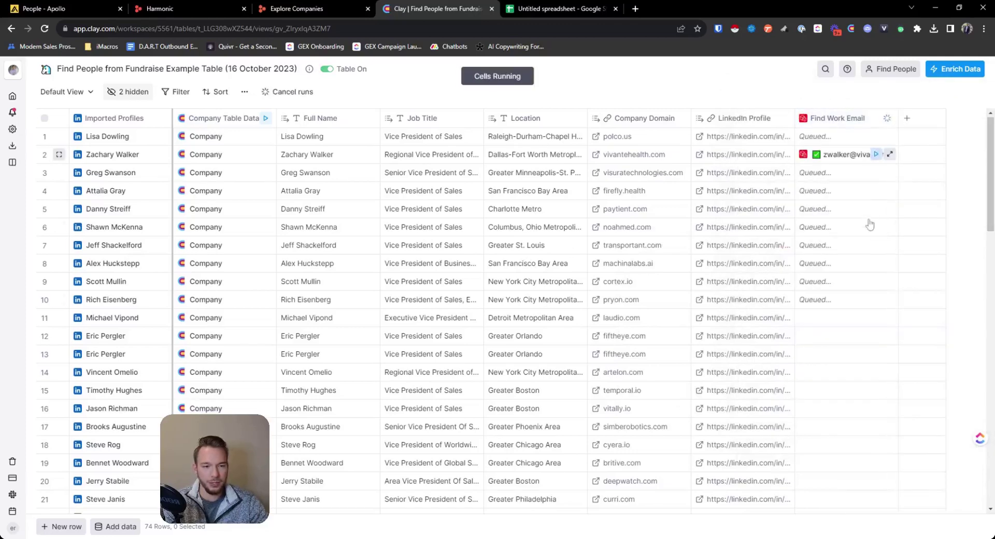
# Add the Email and First Name outputs of the Find Work Email enrichment as new columns
pyautogui.click(890, 156)
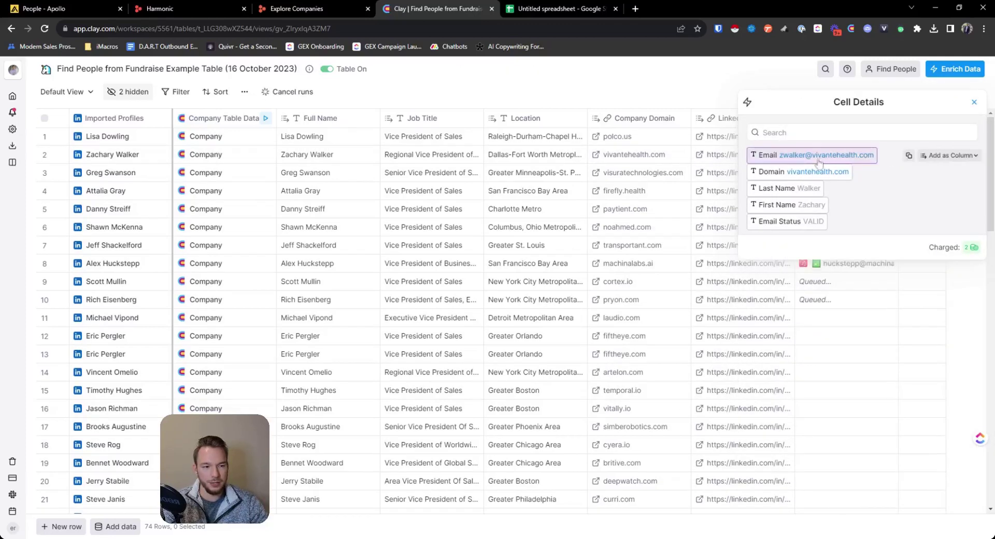
pyautogui.click(950, 157)
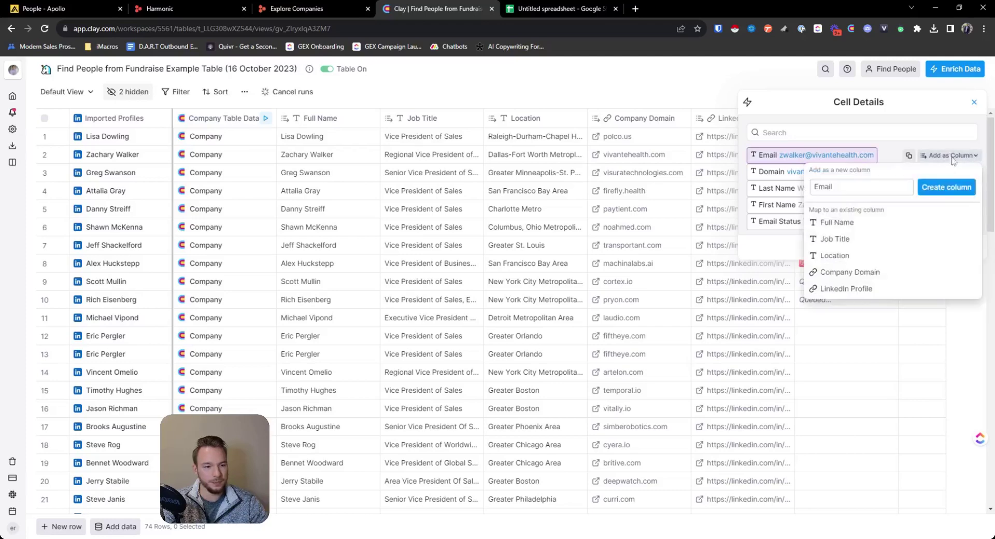
pyautogui.click(946, 187)
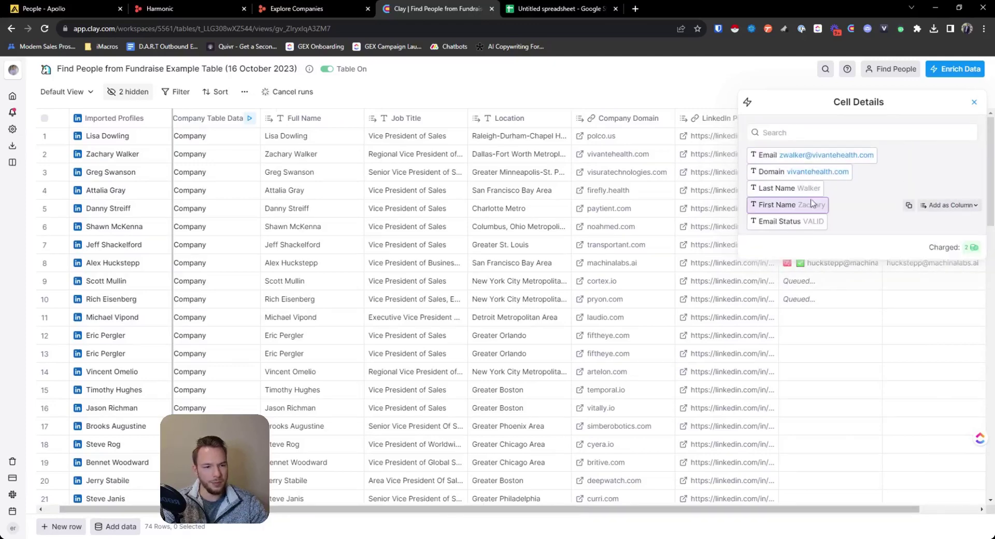
pyautogui.click(949, 206)
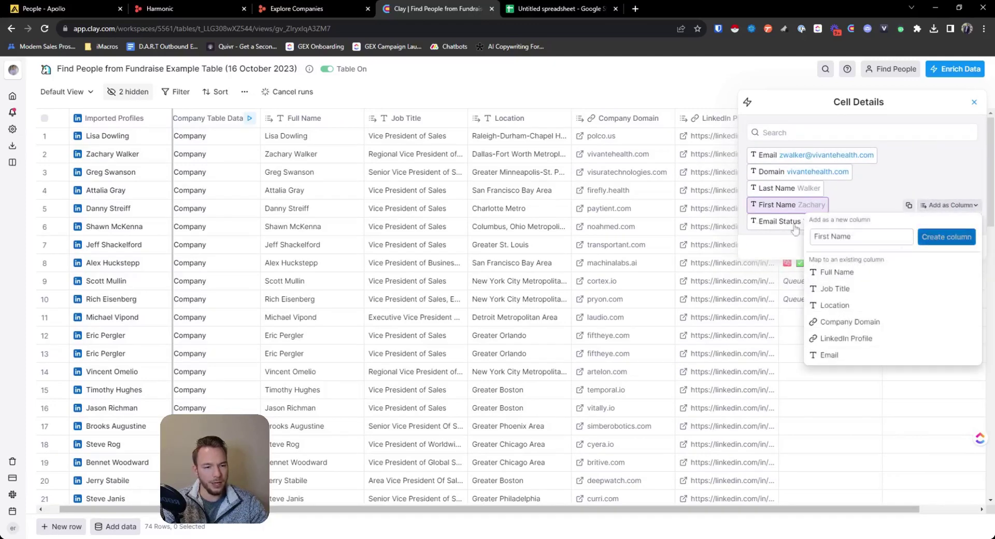
pyautogui.click(946, 237)
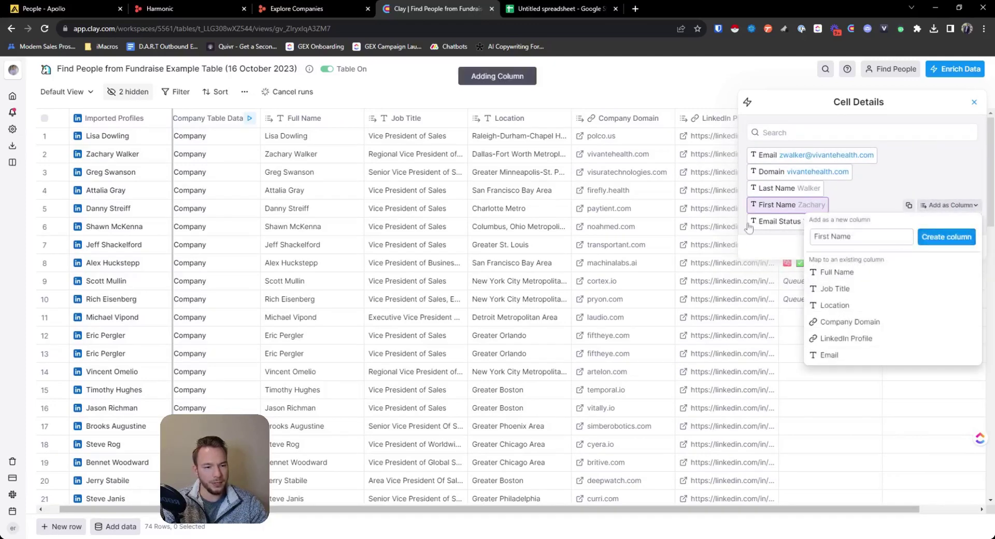
pyautogui.click(975, 103)
# Move the First Name column directly before the Full Name column
pyautogui.hscroll(3, 870, 207)
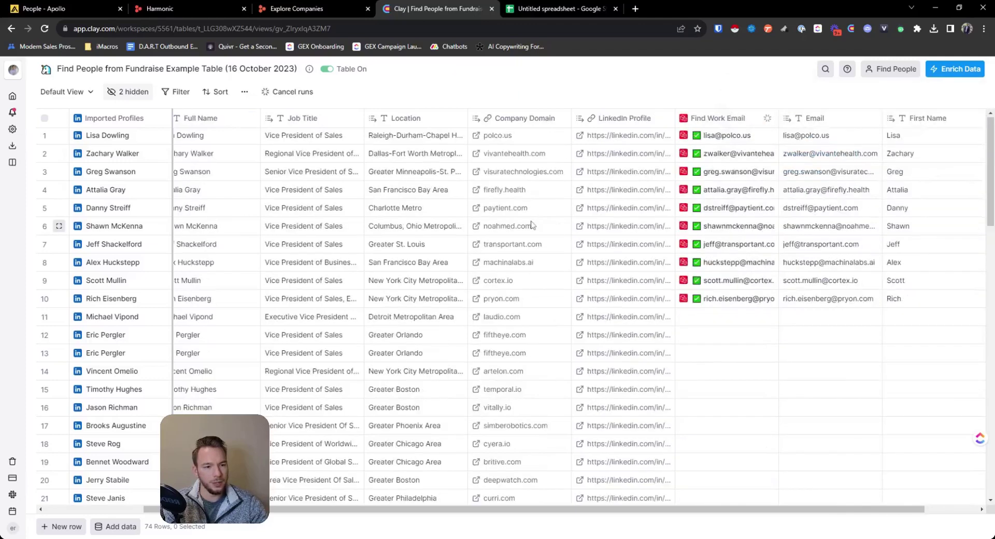
pyautogui.scroll(-1, 870, 123)
pyautogui.hscroll(-2, 870, 123)
pyautogui.hscroll(-3, 340, 180)
pyautogui.scroll(1, 394, 187)
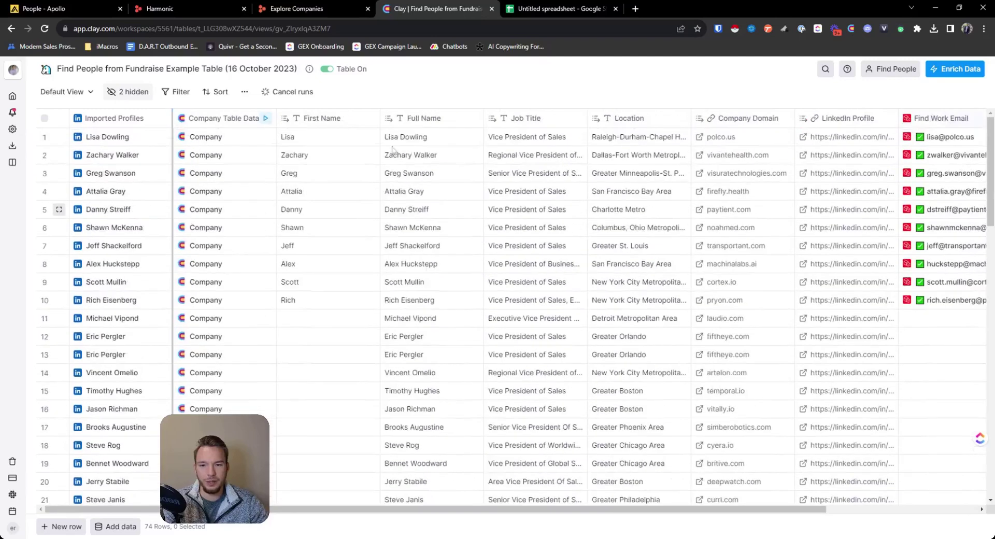
# Run the Find Work Email enrichment for all rows that haven't run or have errors
pyautogui.hscroll(3, 409, 189)
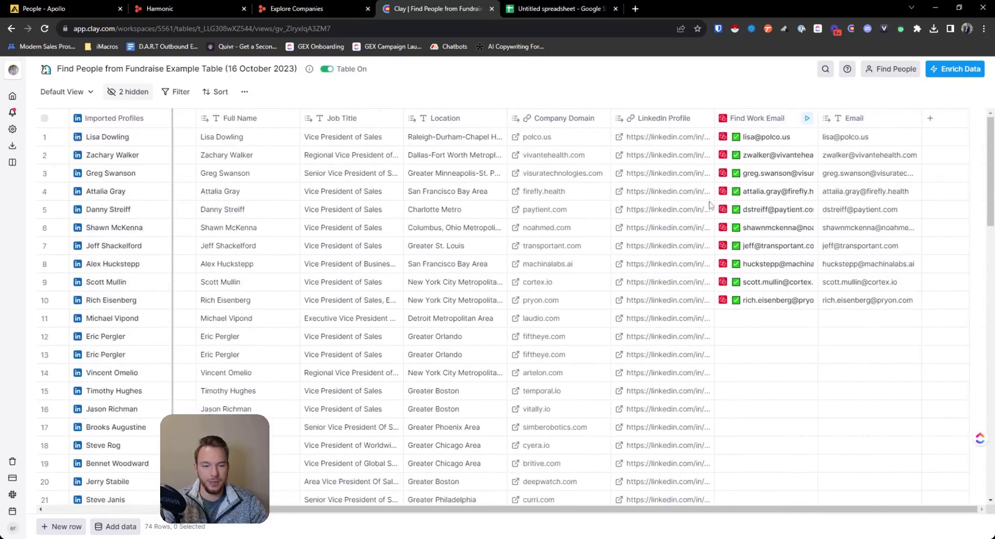
pyautogui.click(806, 120)
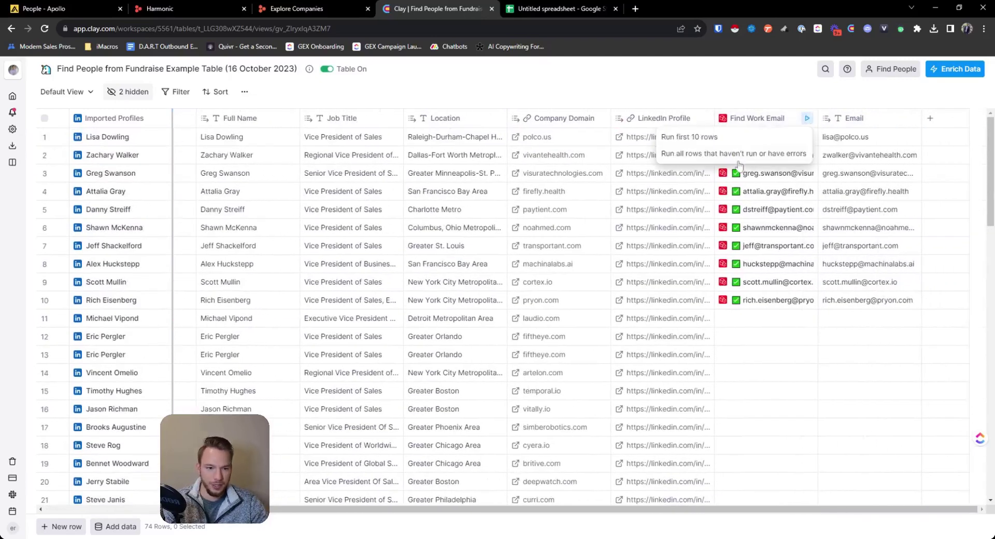
pyautogui.click(733, 154)
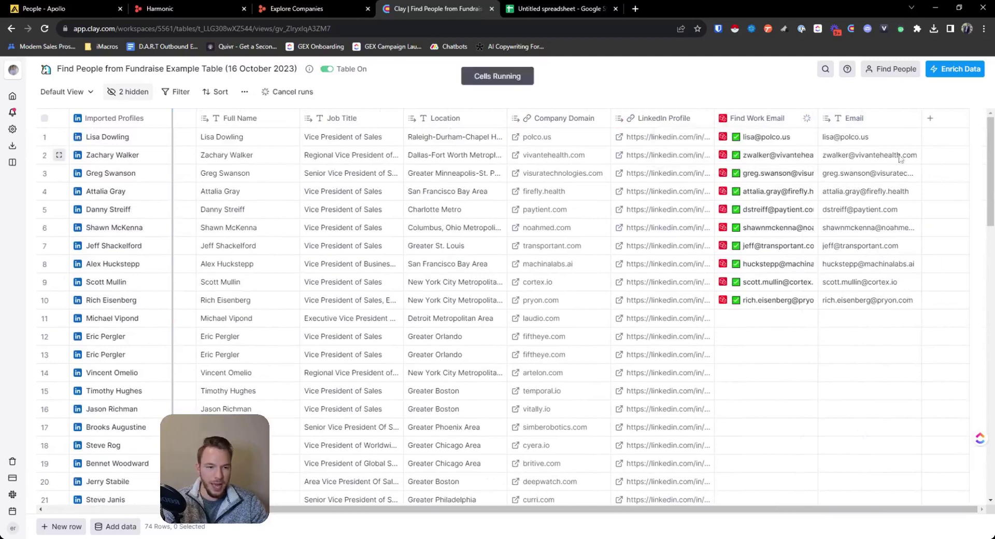
# Search the enrichments for "enrich company" and add the LinkedIn Enrich Company enrichment
pyautogui.click(930, 118)
pyautogui.click(931, 152)
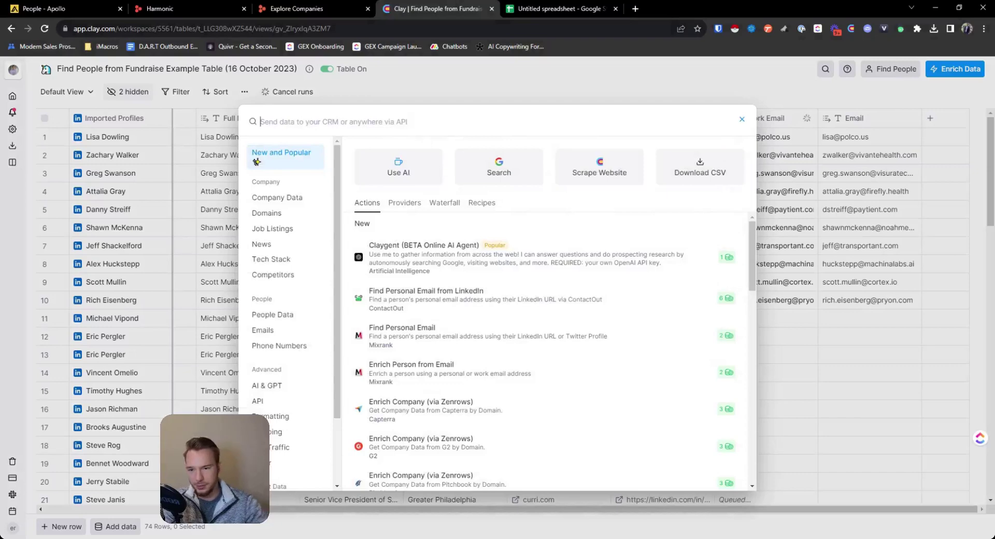
pyautogui.write('enrich company')
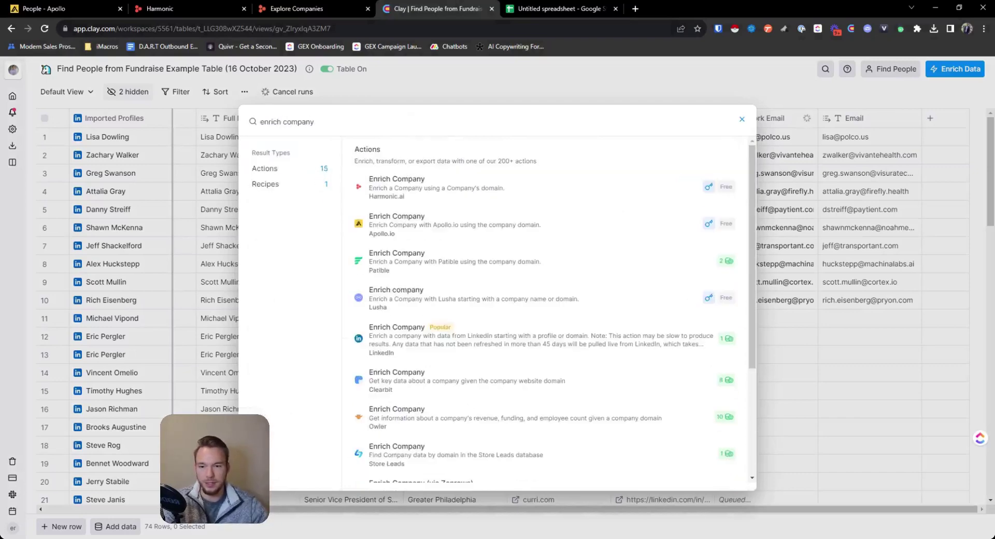
pyautogui.click(401, 335)
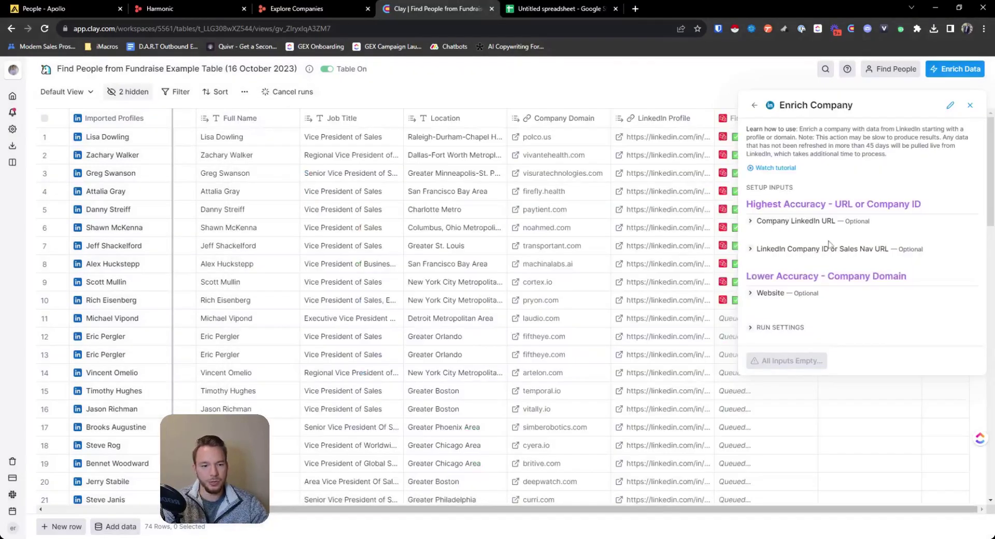
pyautogui.click(814, 224)
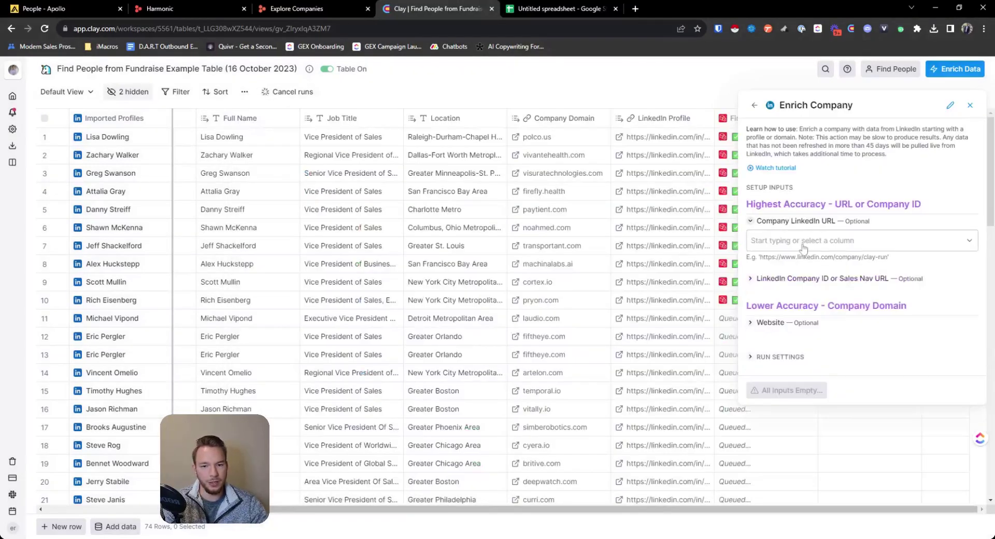
pyautogui.click(803, 246)
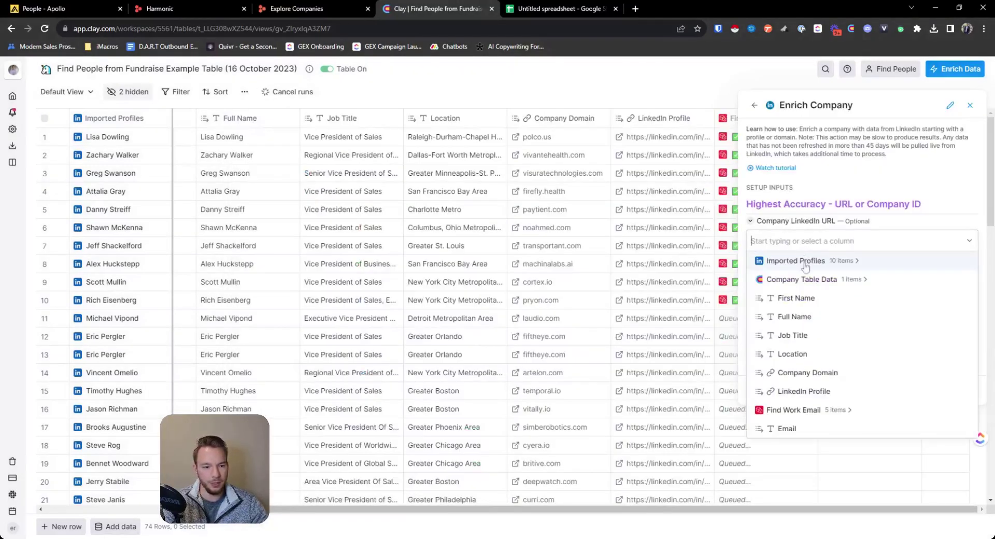
pyautogui.click(805, 262)
pyautogui.scroll(-2, 813, 352)
pyautogui.scroll(-4, 815, 397)
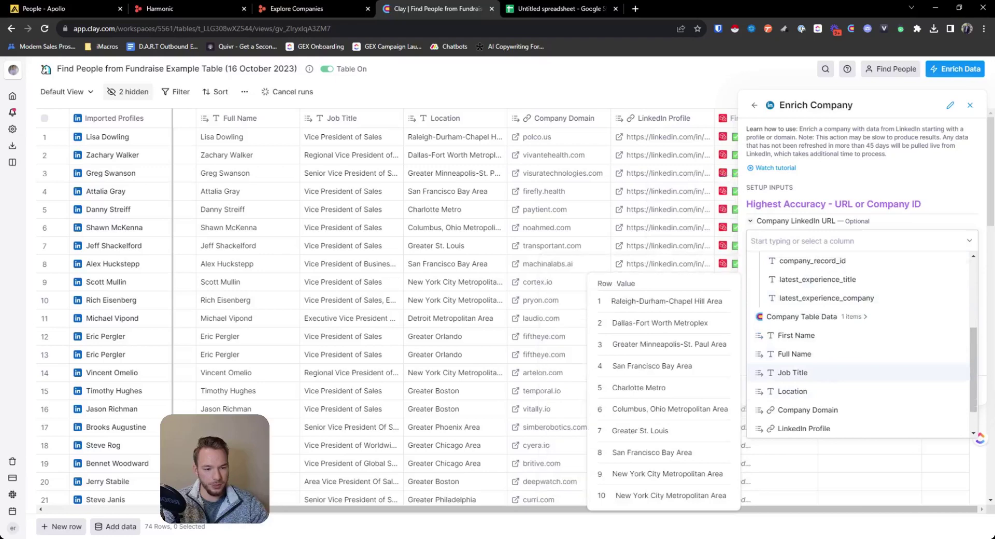
pyautogui.click(902, 224)
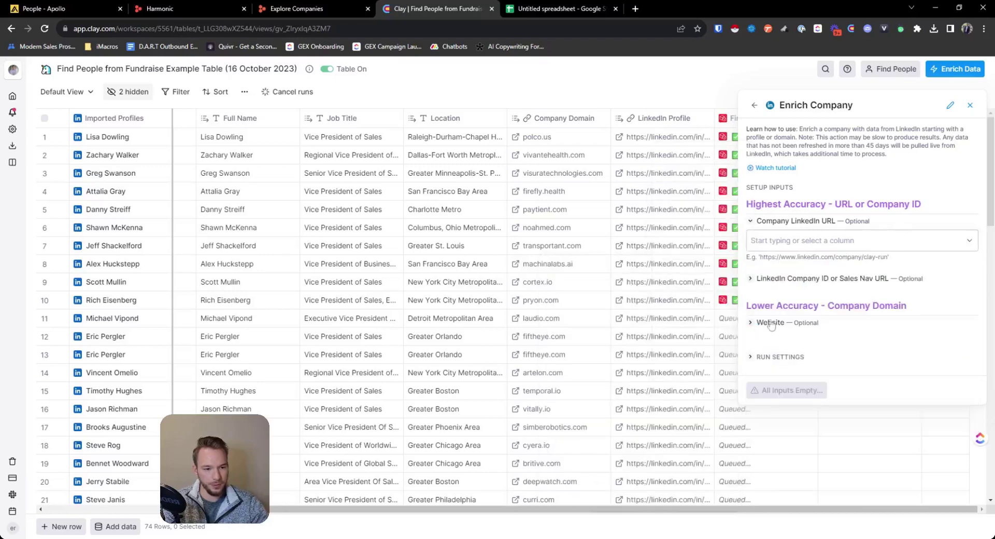
# Use Company Domain as the Website input and run the company enrichment on the first 10 rows with Description added as a column
pyautogui.click(773, 348)
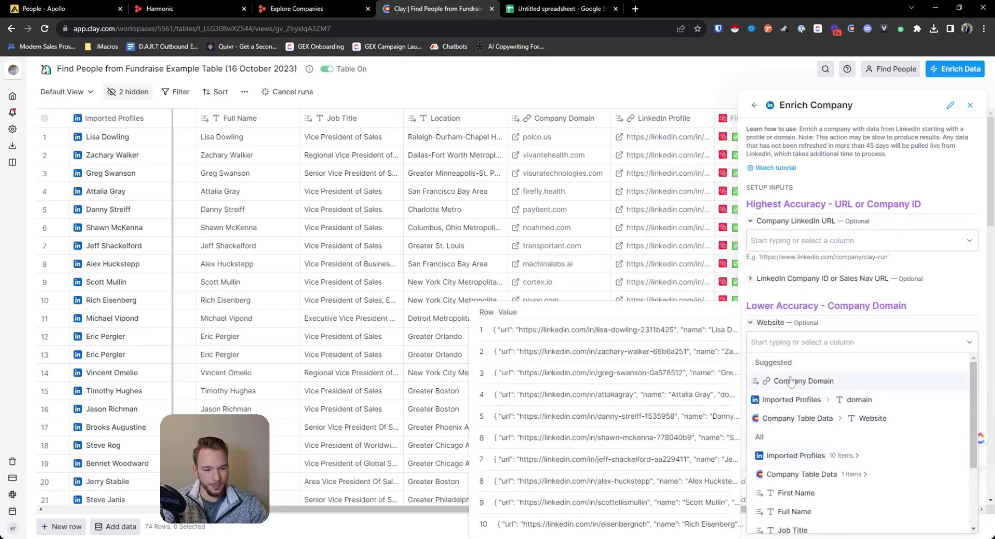
pyautogui.click(805, 381)
pyautogui.click(788, 452)
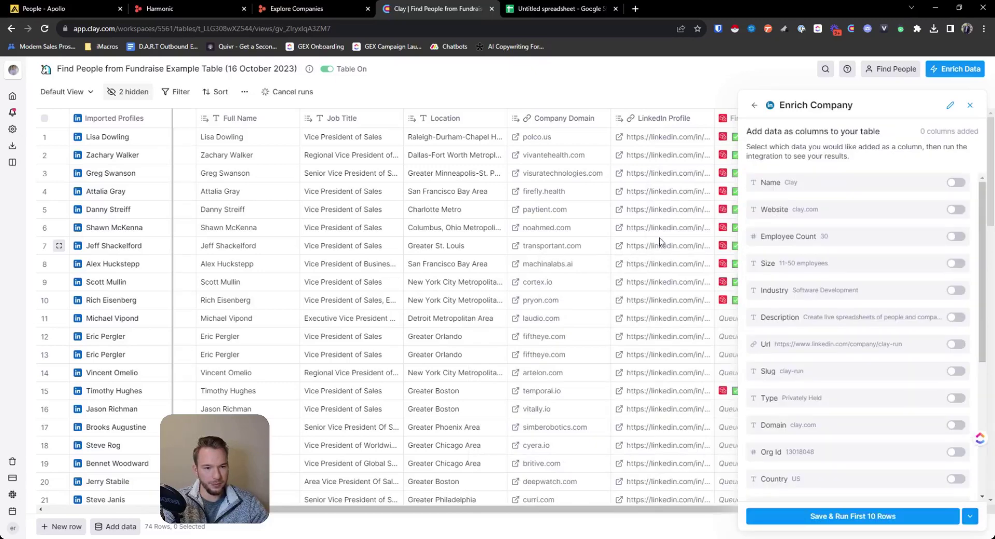
pyautogui.click(955, 317)
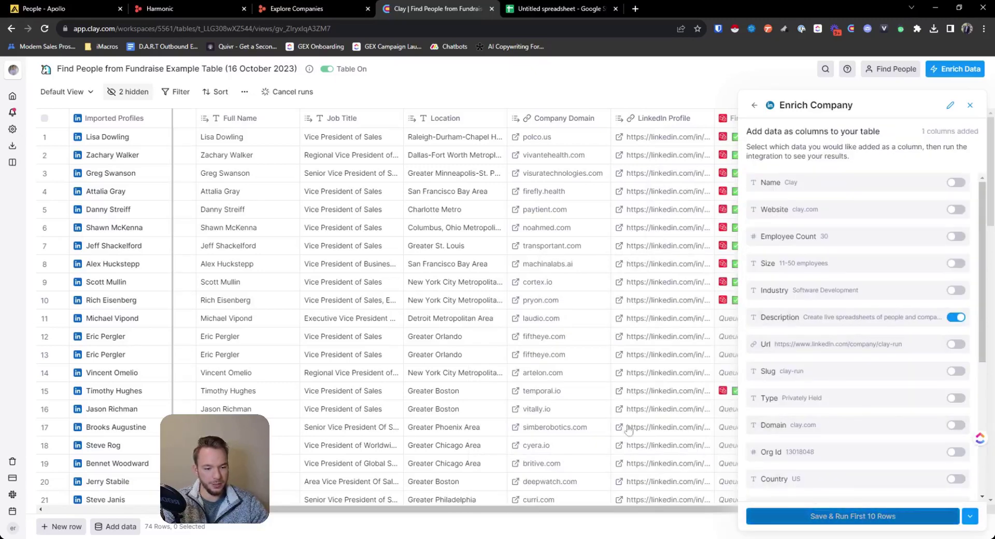
pyautogui.click(855, 516)
# Add a Use AI enrichment, find templates for "mission", and open "Use company mission to write email first line"
pyautogui.moveTo(664, 512); pyautogui.dragTo(896, 514)
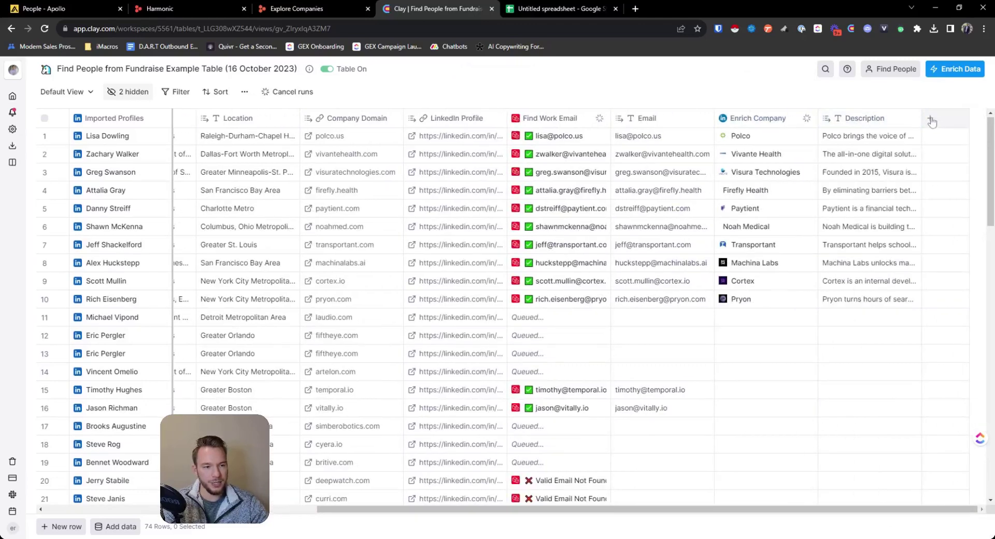
pyautogui.click(930, 119)
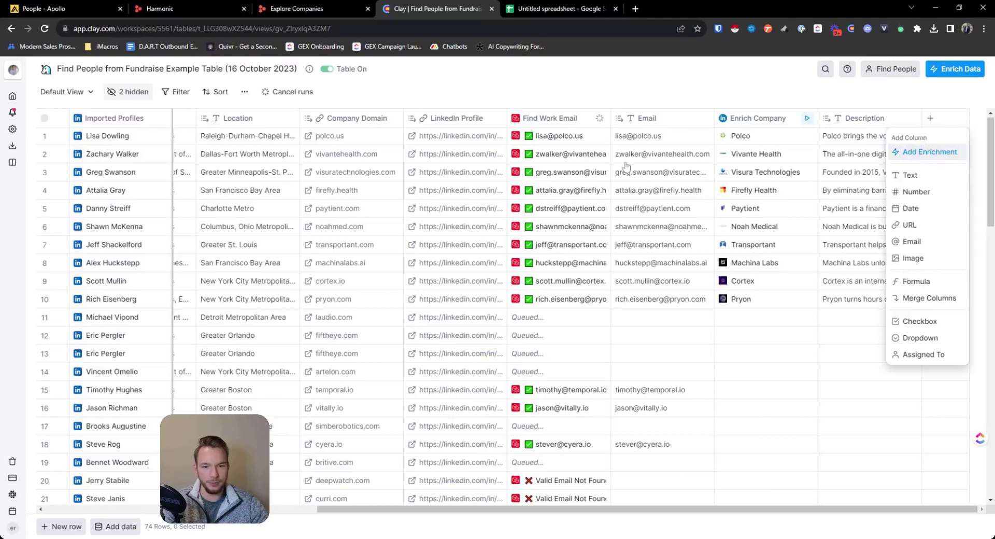
pyautogui.press('Return')
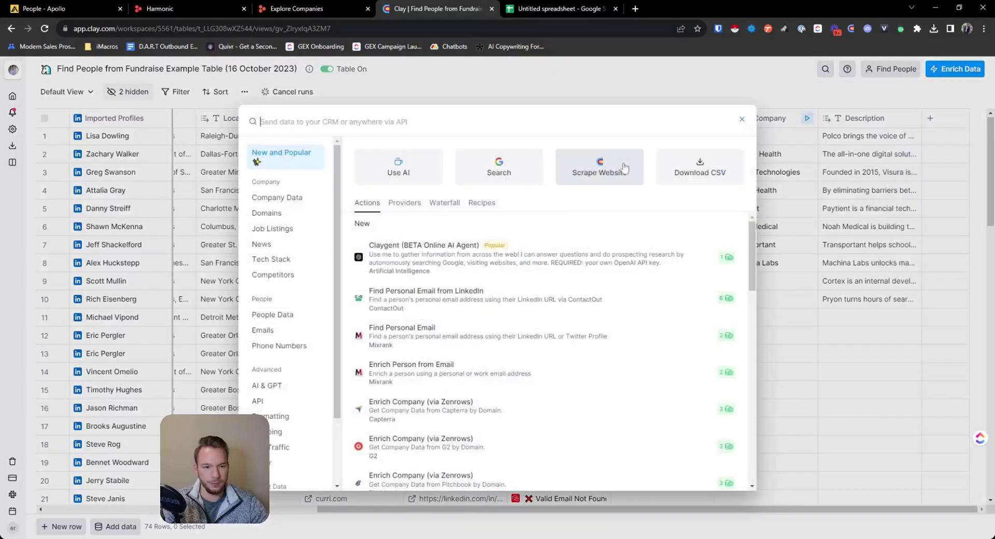
pyautogui.click(399, 174)
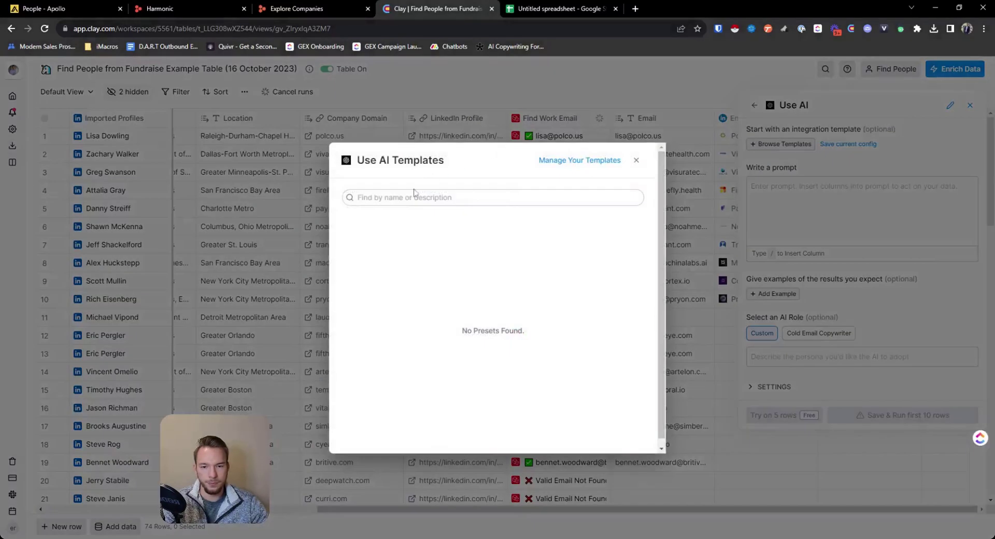
pyautogui.write('mission')
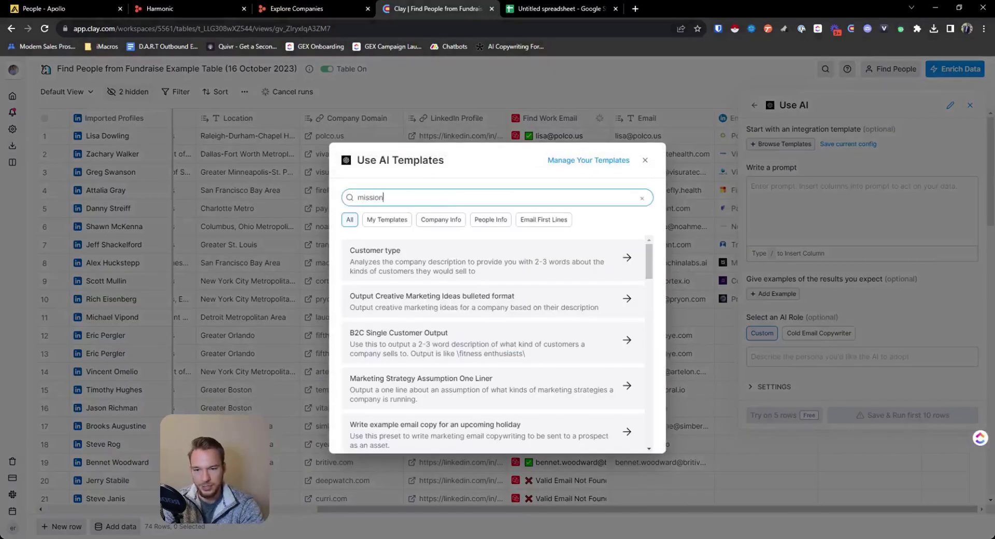
pyautogui.click(408, 272)
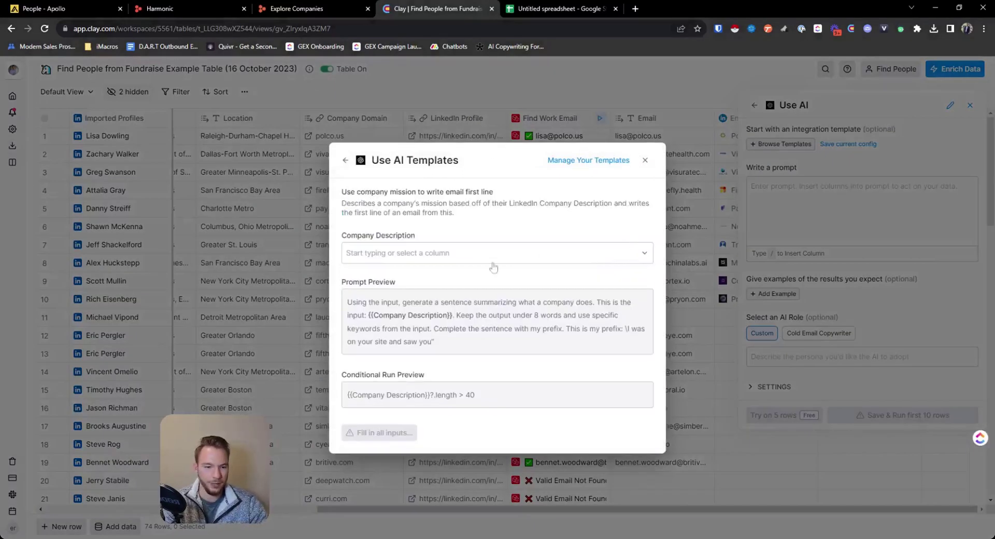
# Map the template's Company Description input to the Description column and apply the template
pyautogui.click(408, 254)
pyautogui.scroll(-2, 409, 352)
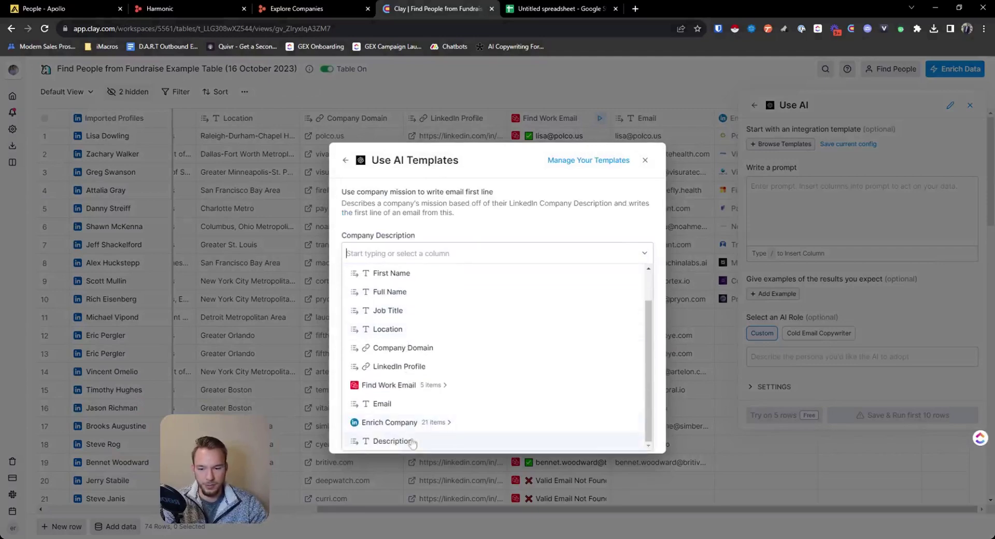
pyautogui.click(392, 441)
pyautogui.click(374, 433)
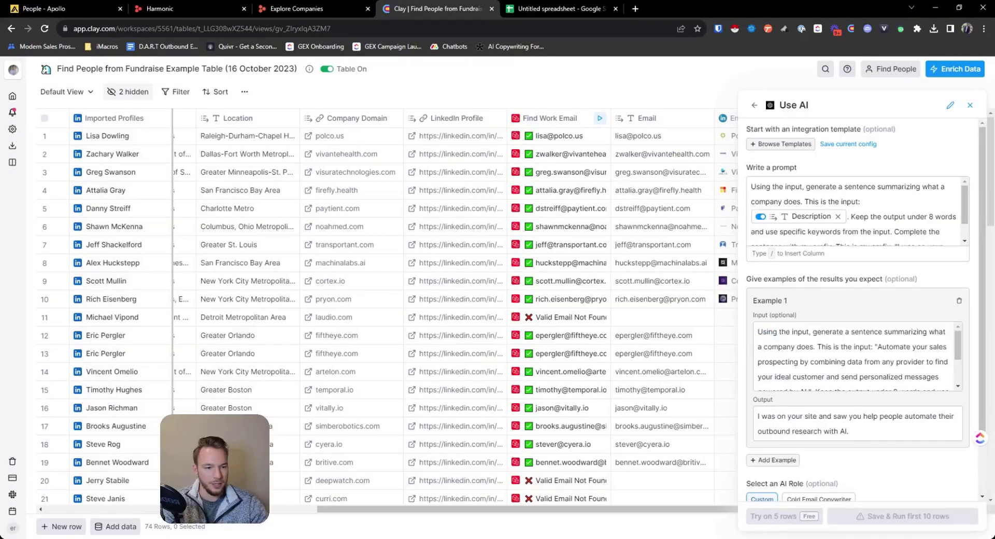
# Remove the opening quotation mark before "I was on your site" in the Example 1 input
pyautogui.click(870, 376)
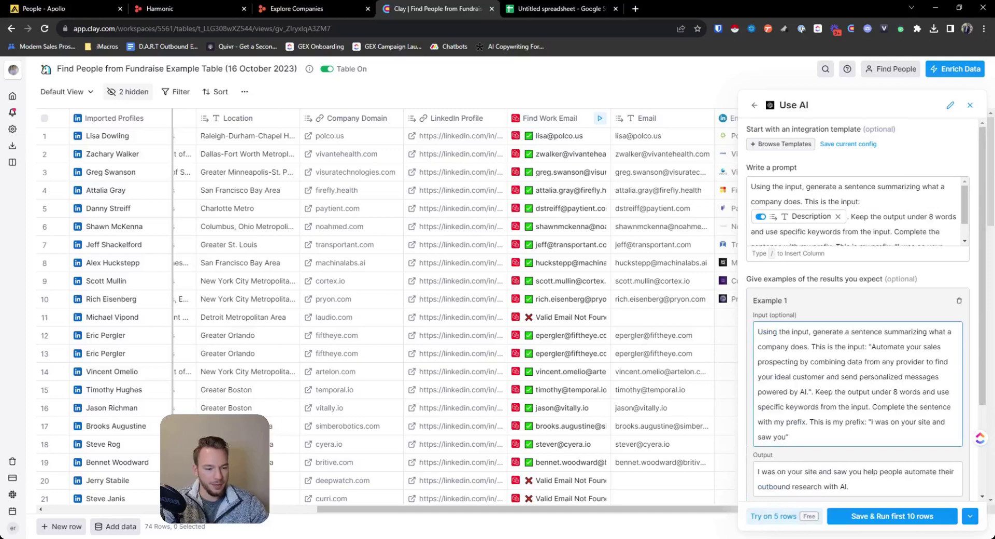
pyautogui.click(870, 422)
pyautogui.press('BackSpace')
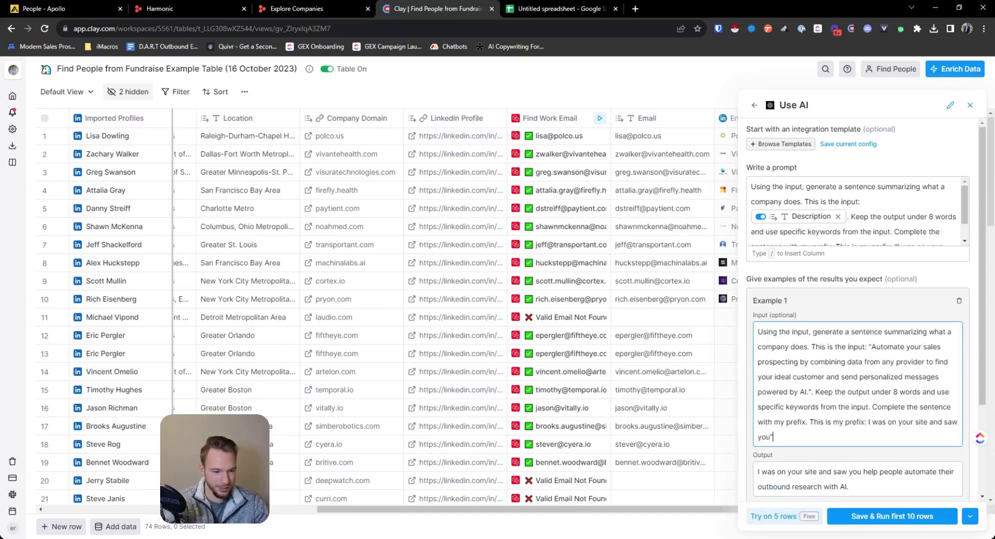
# Remove the quotation marks around the prefix "I was on your site and saw you" in the prompt, and run the first 10 rows
pyautogui.click(889, 251)
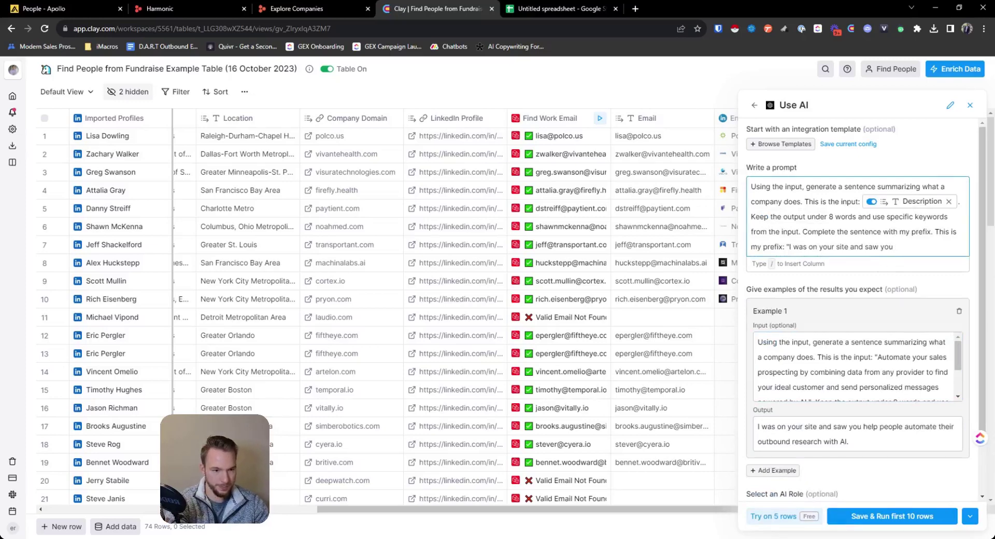
pyautogui.click(784, 247)
pyautogui.press('BackSpace')
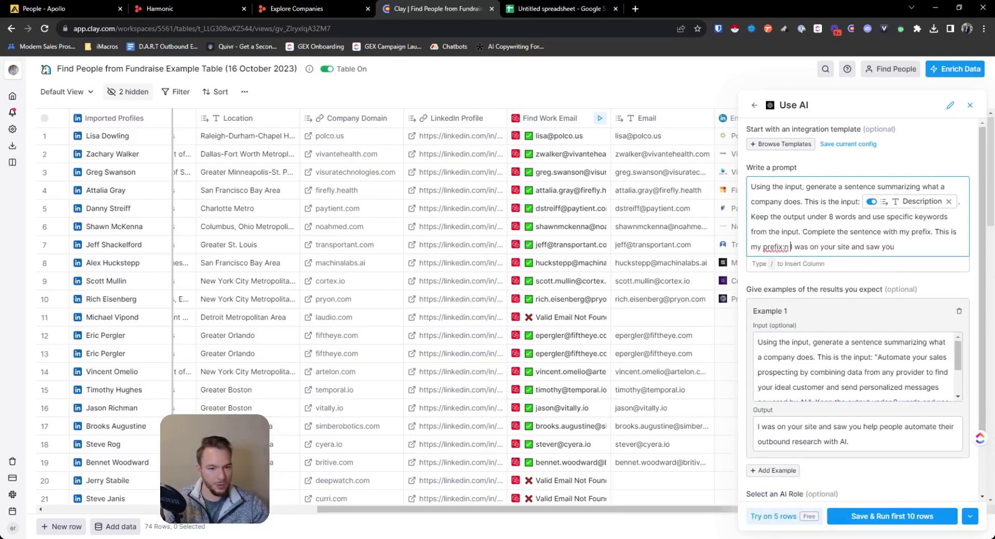
pyautogui.press('BackSpace')
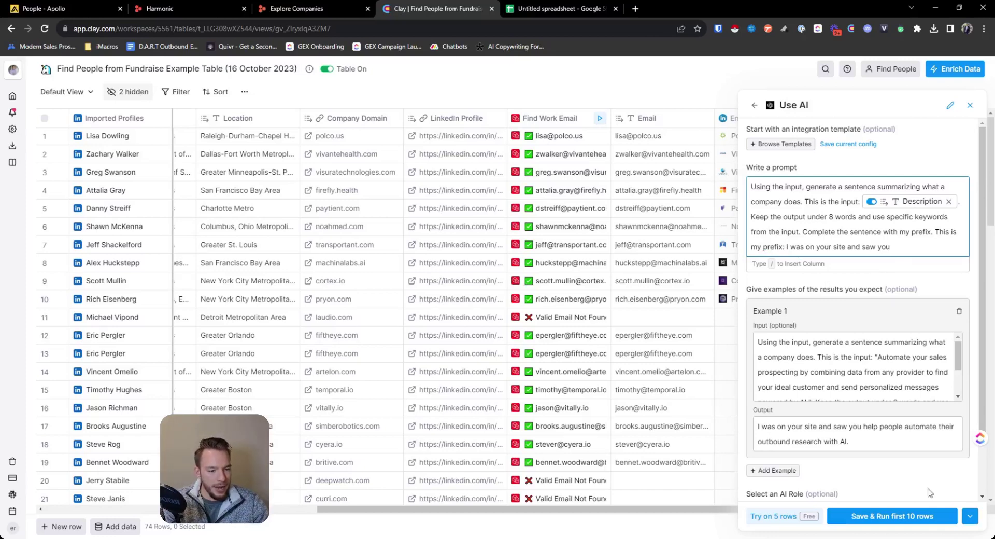
pyautogui.click(891, 516)
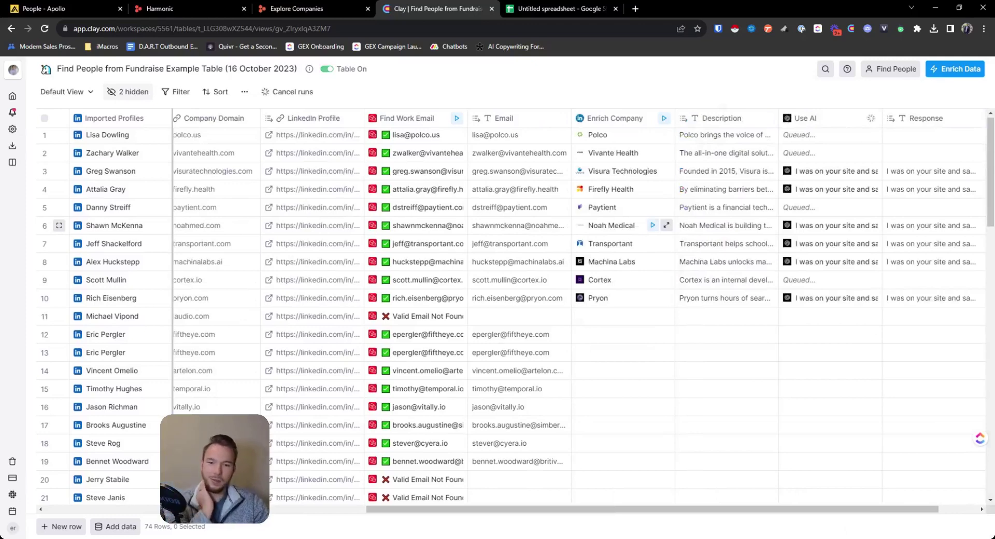
# Search the enrichments for "smartlead" and add the Add Lead to Campaign action
pyautogui.hscroll(2, 947, 149)
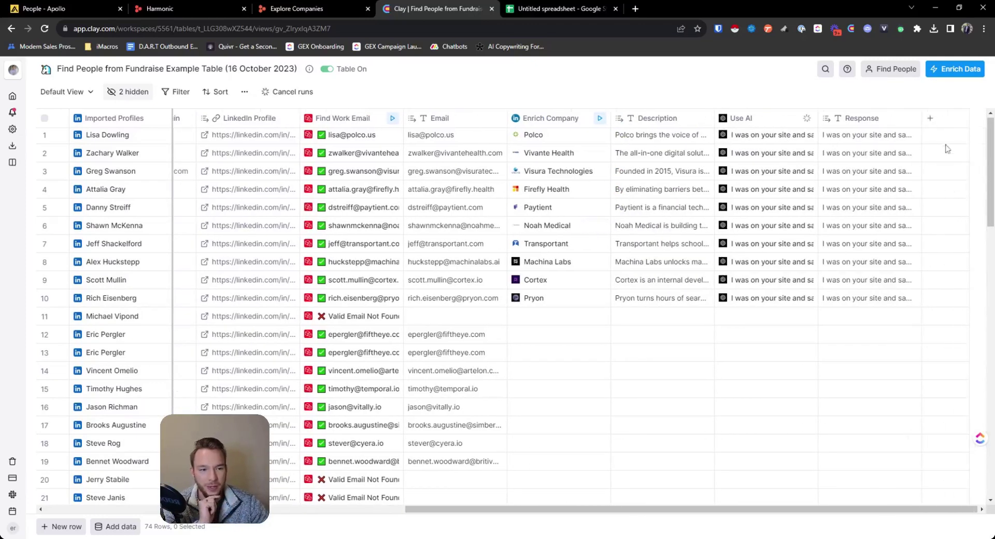
pyautogui.click(931, 118)
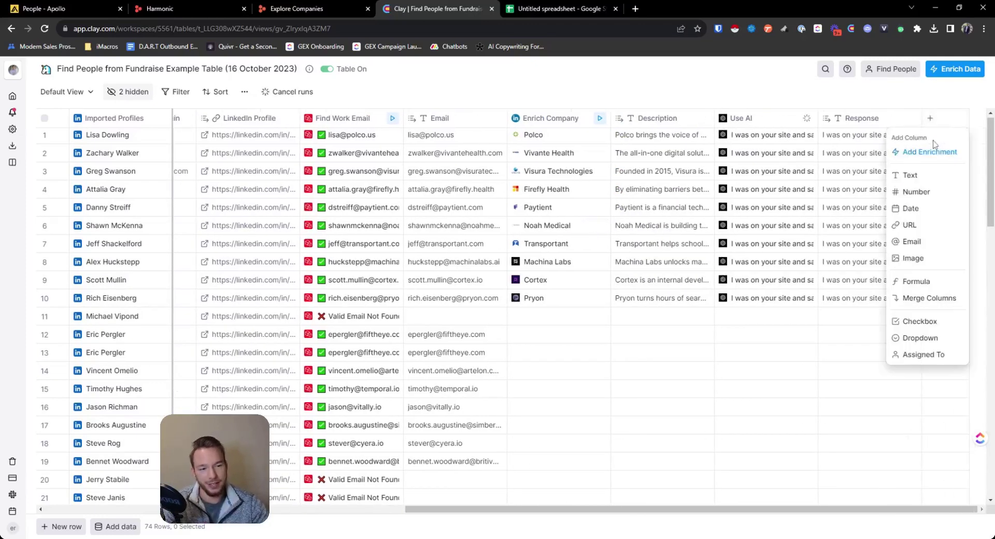
pyautogui.click(926, 155)
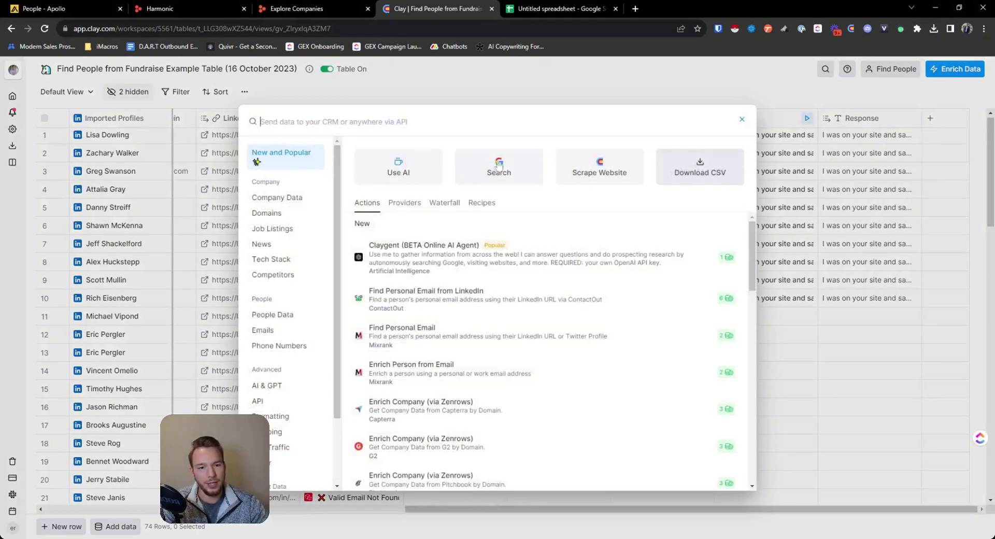
pyautogui.write('smartlead')
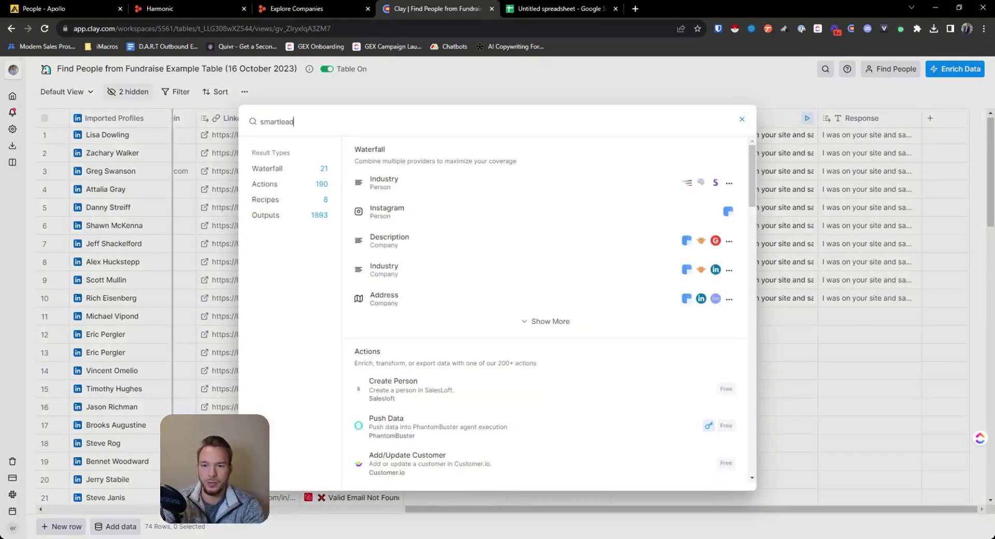
pyautogui.click(418, 233)
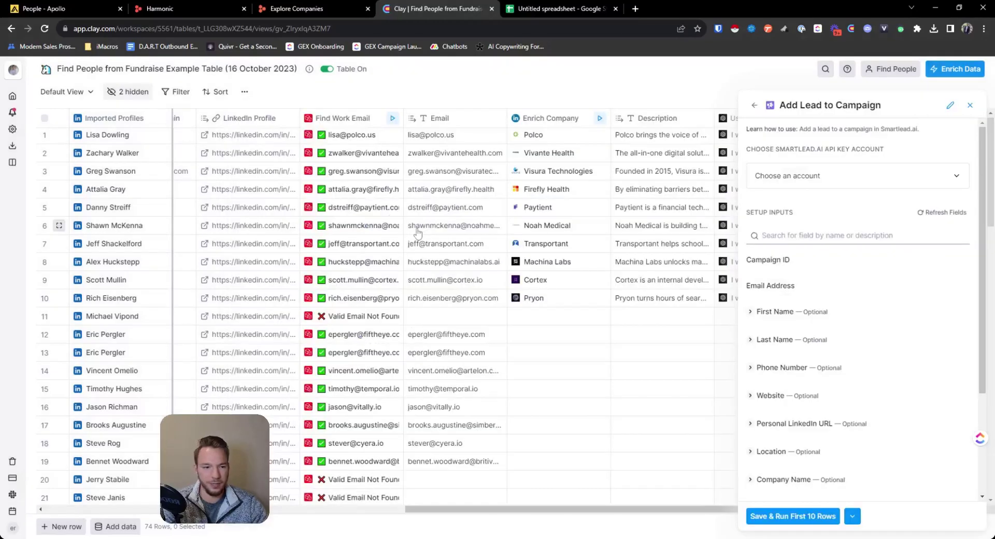
# Choose the Growth Engine Smartlead account and set the campaign to "Fundraise example campaign"
pyautogui.click(942, 213)
pyautogui.click(803, 278)
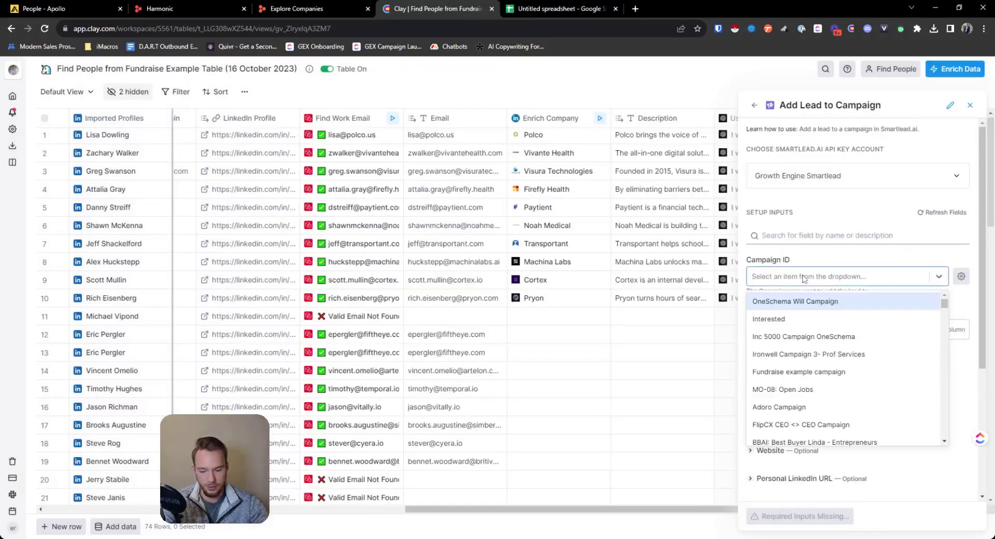
pyautogui.write('fundr')
pyautogui.click(808, 302)
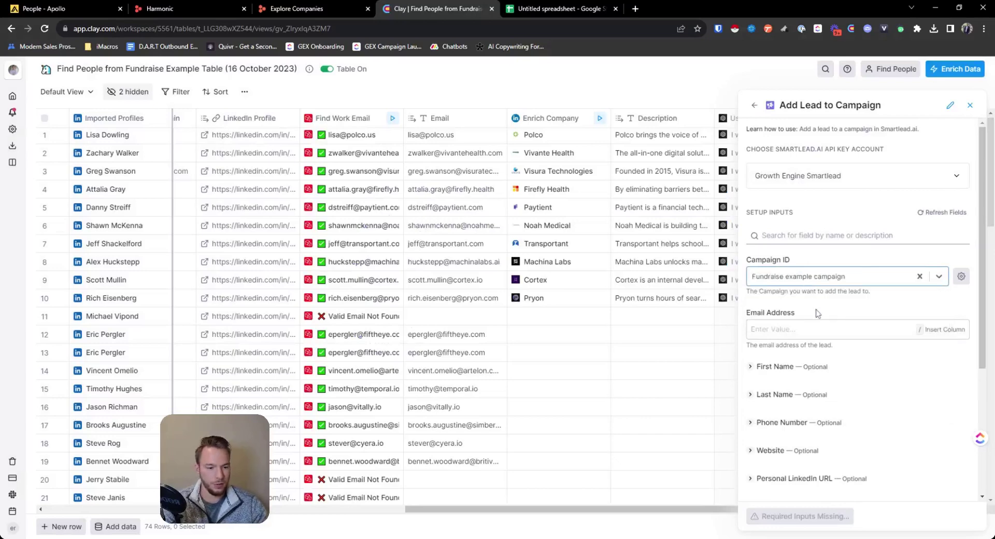
# Map the lead's Email Address field to the Email column
pyautogui.click(787, 330)
pyautogui.write('/')
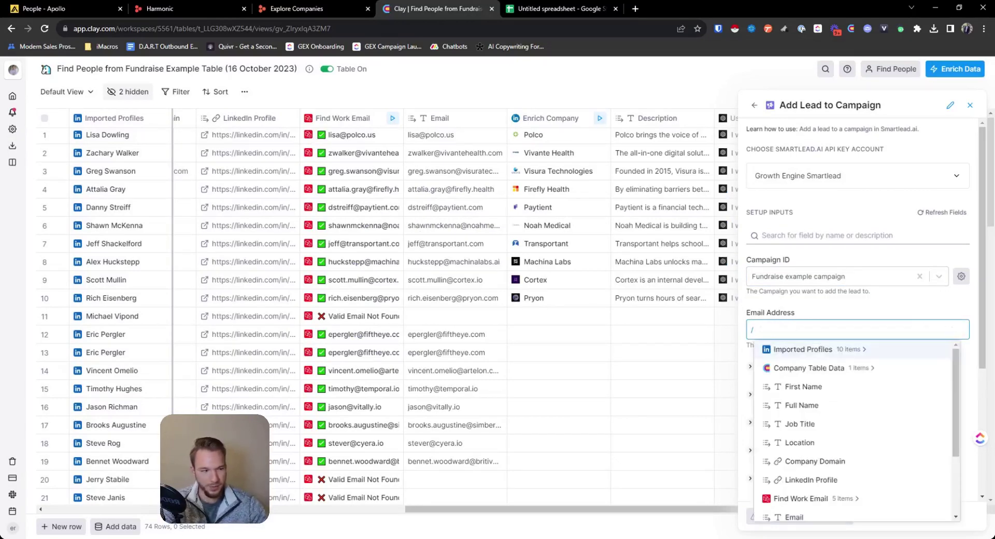
pyautogui.moveTo(885, 354)
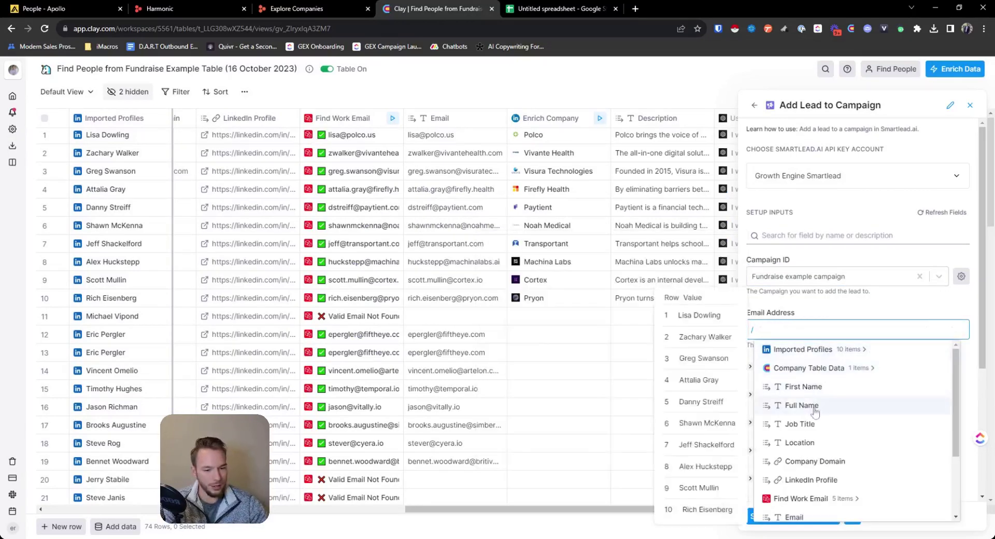
pyautogui.scroll(-3, 803, 433)
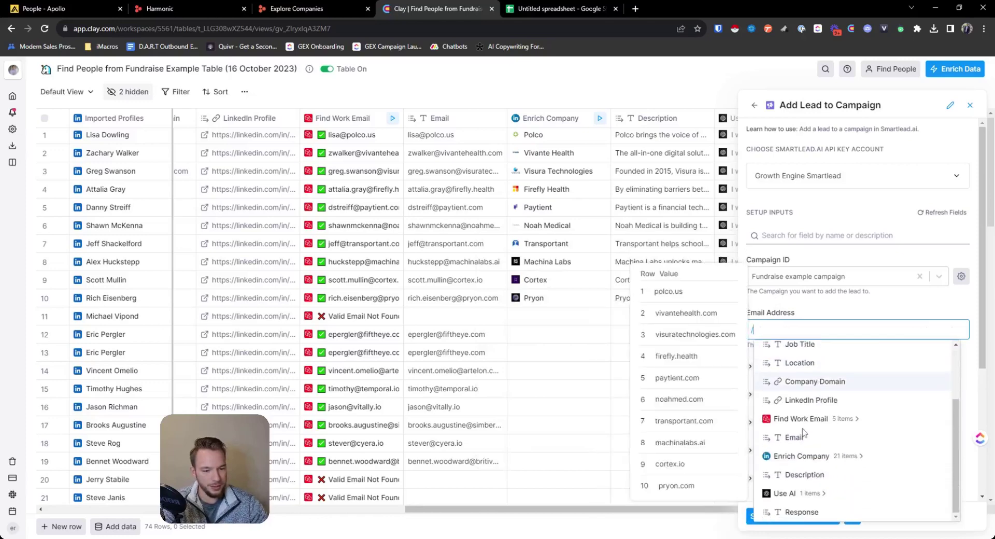
pyautogui.click(796, 424)
# Map the lead's optional First Name field to the First Name column
pyautogui.click(782, 370)
pyautogui.write('/')
pyautogui.scroll(-3, 828, 441)
pyautogui.scroll(3, 829, 441)
pyautogui.press('Return')
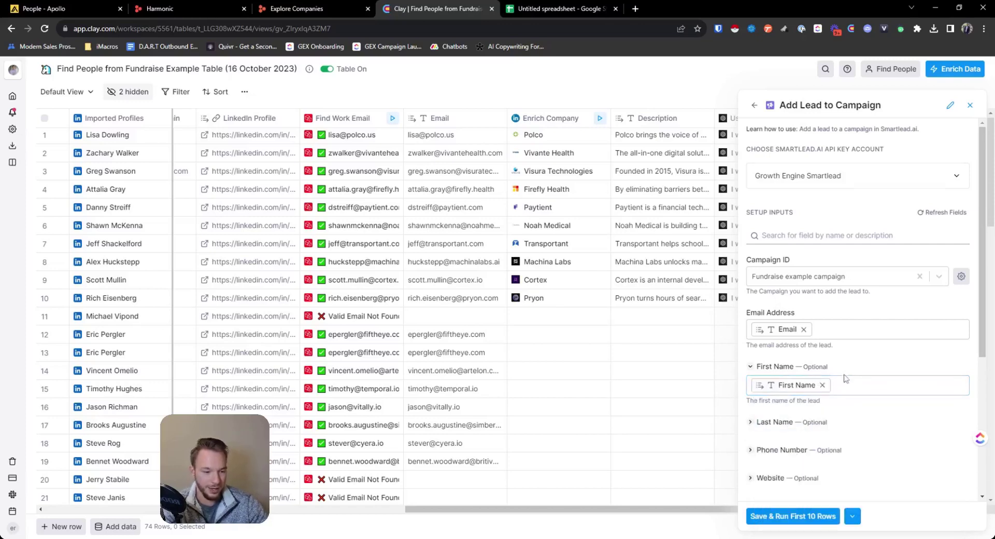
# Add a custom field named "first line" to the lead and map its value to the Response column
pyautogui.scroll(-5, 844, 373)
pyautogui.click(781, 392)
pyautogui.scroll(-1, 785, 396)
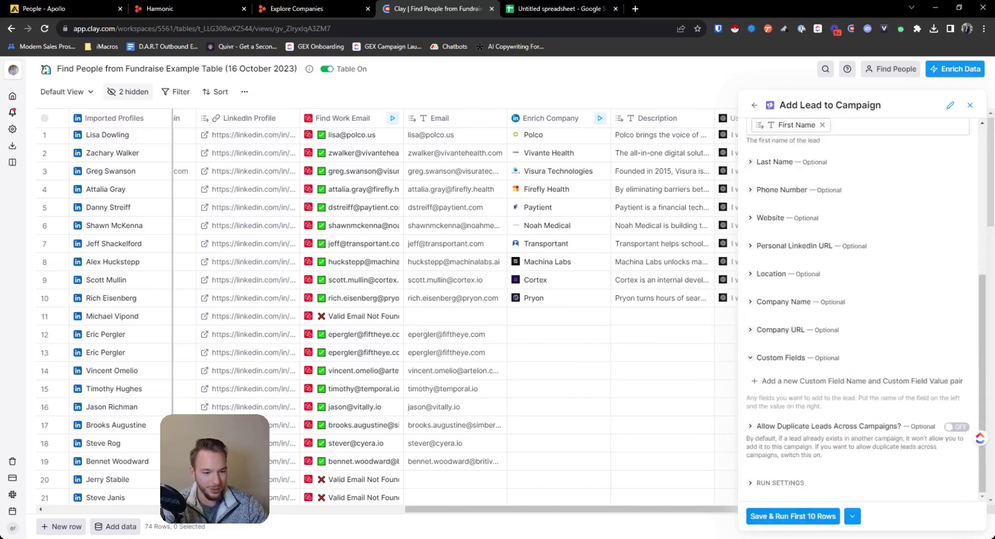
pyautogui.click(789, 396)
pyautogui.write('fir')
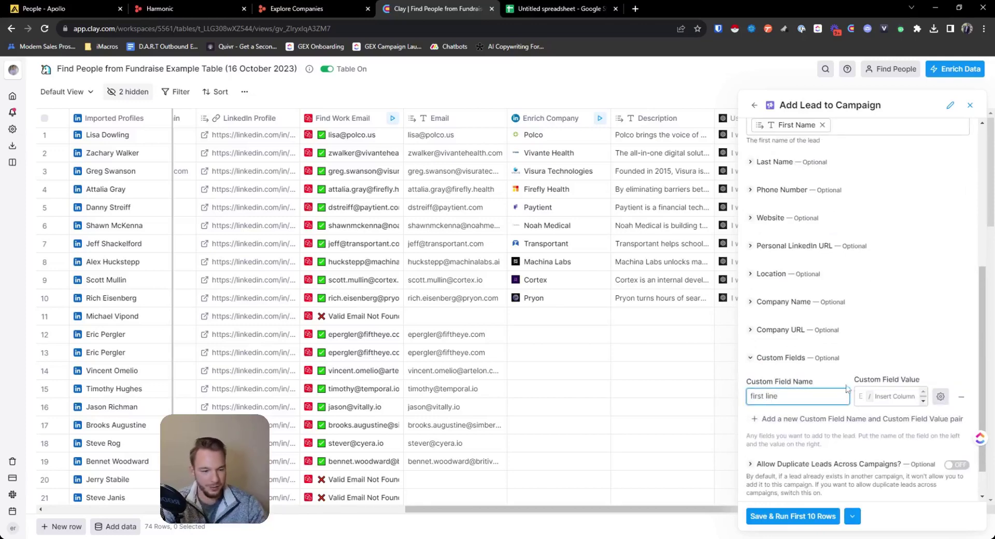
pyautogui.write('st line')
pyautogui.click(861, 396)
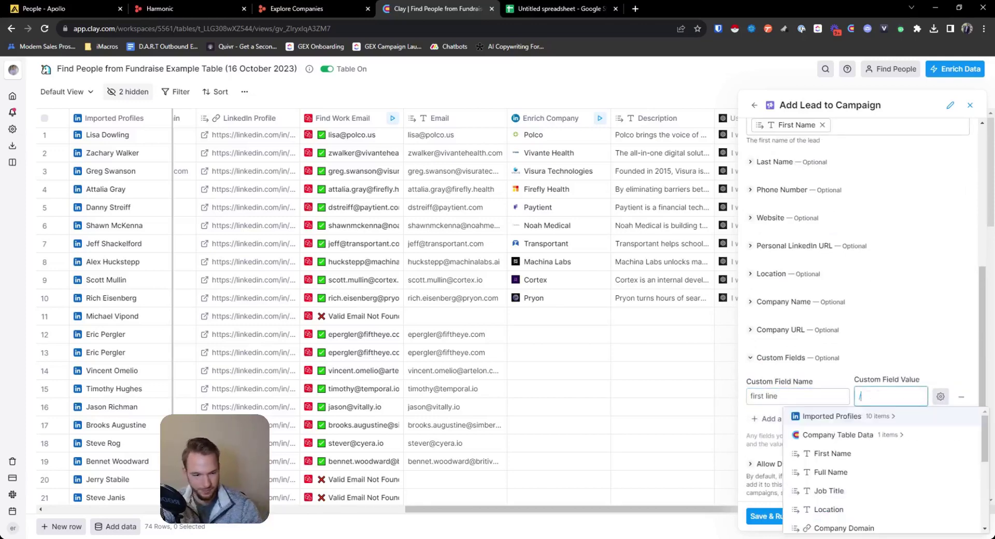
pyautogui.scroll(-3, 839, 492)
pyautogui.click(840, 523)
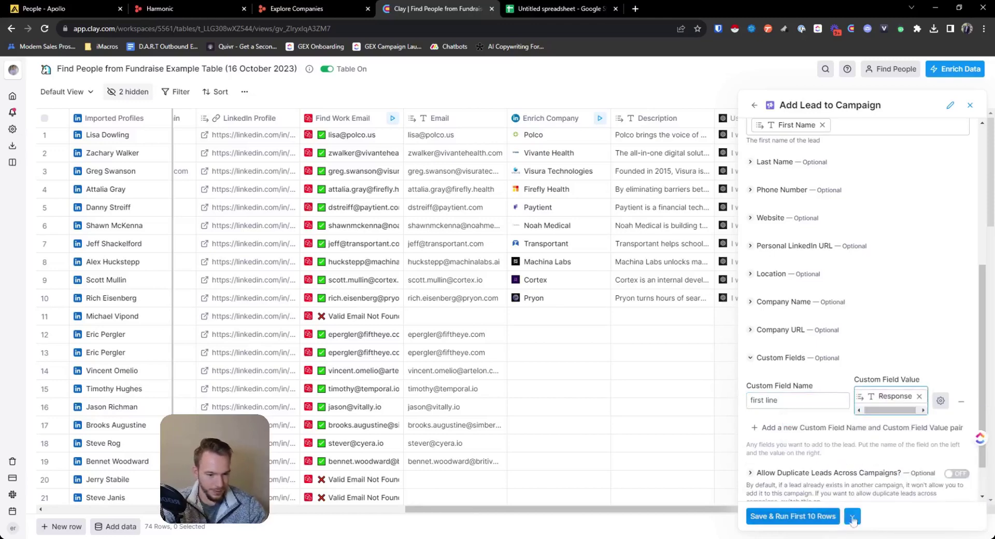
# Save the Add Lead to Campaign action without running it
pyautogui.click(852, 516)
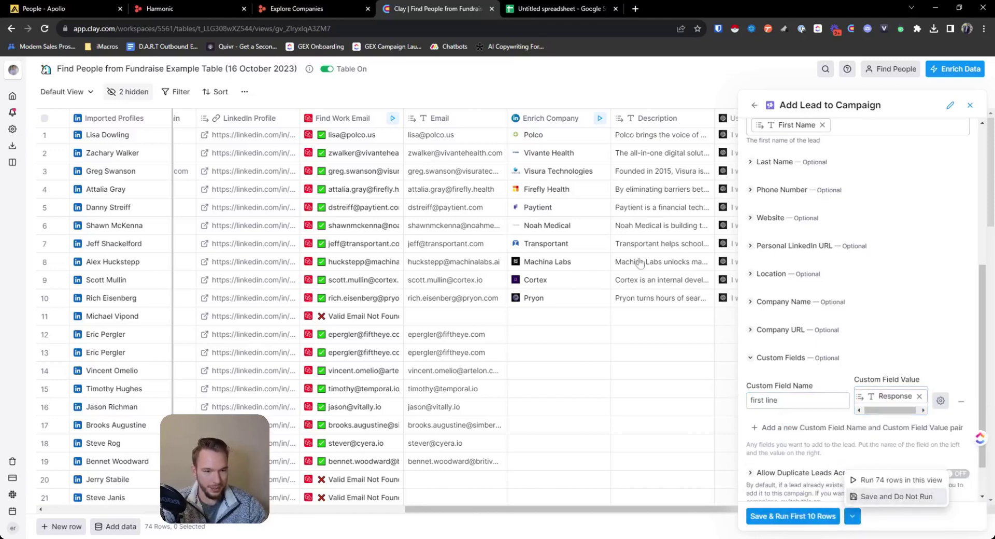
pyautogui.press('Return')
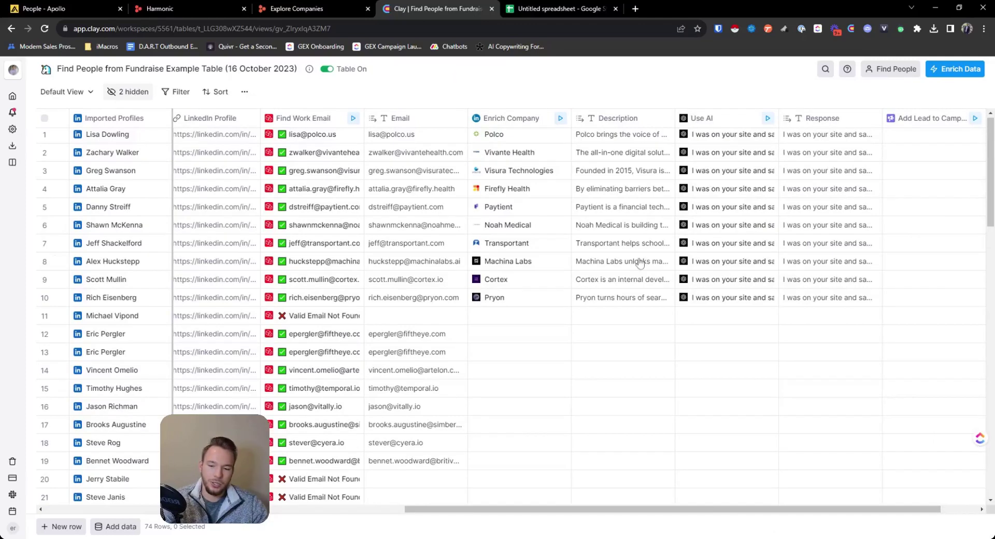
pyautogui.hscroll(-3, 641, 262)
pyautogui.hscroll(-3, 641, 263)
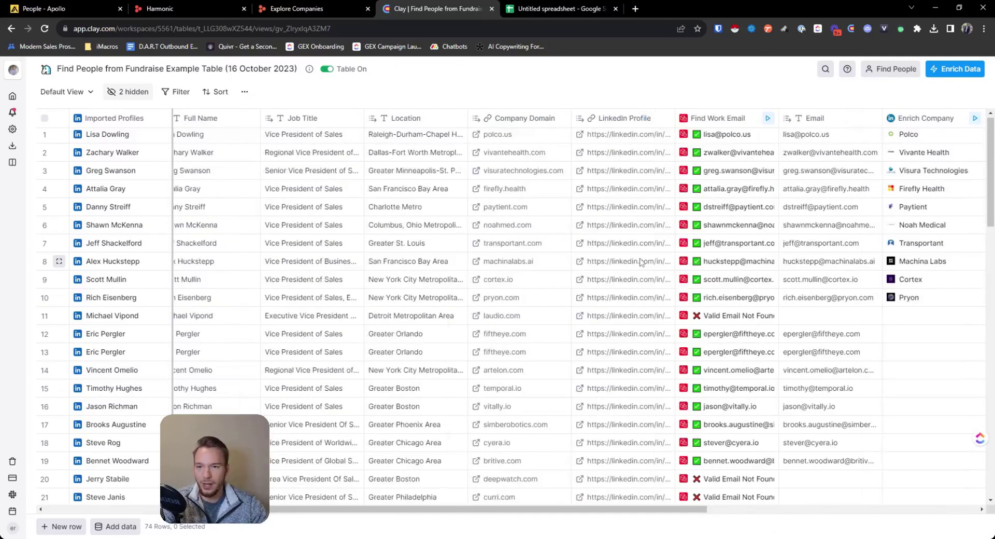
pyautogui.moveTo(17, 102)
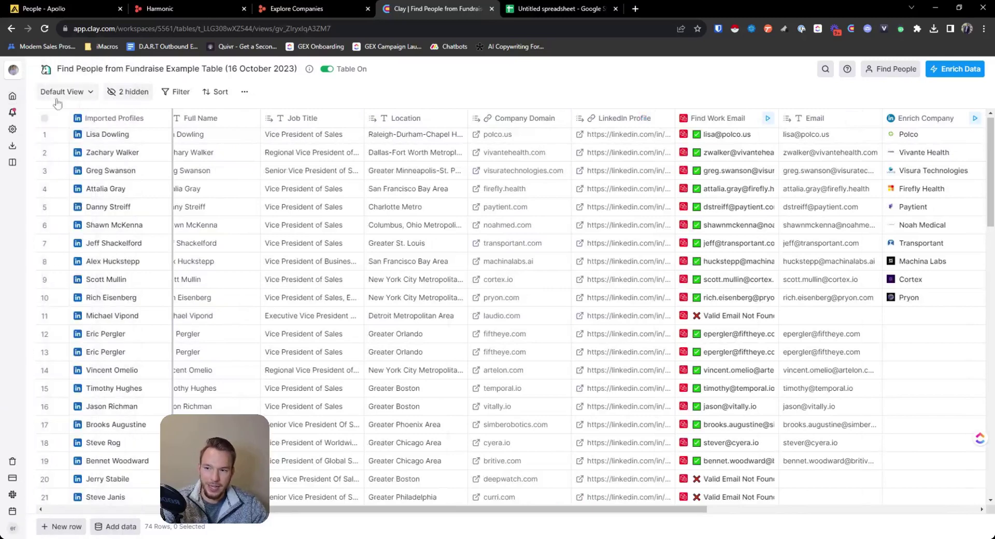
pyautogui.click(32, 97)
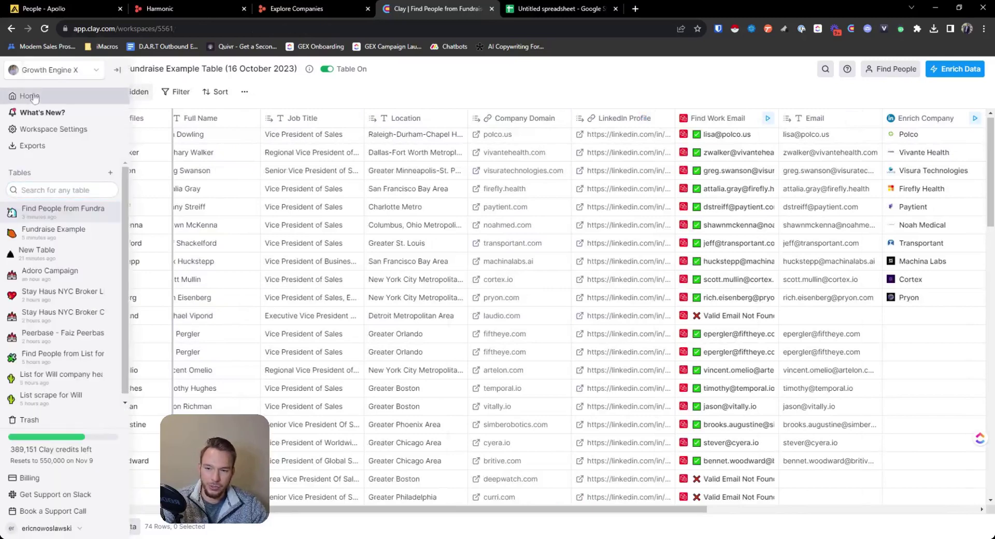
pyautogui.scroll(-15, 378, 352)
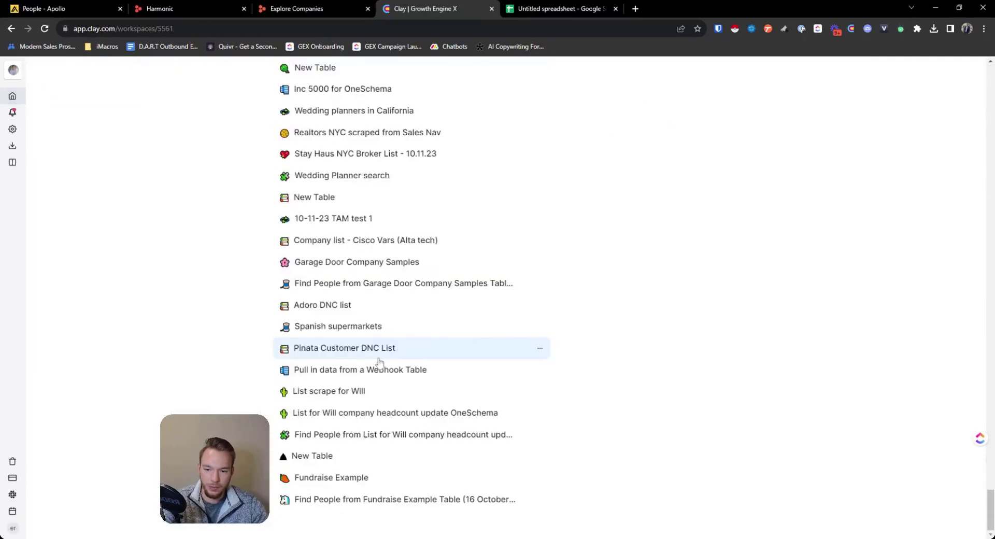
pyautogui.click(355, 503)
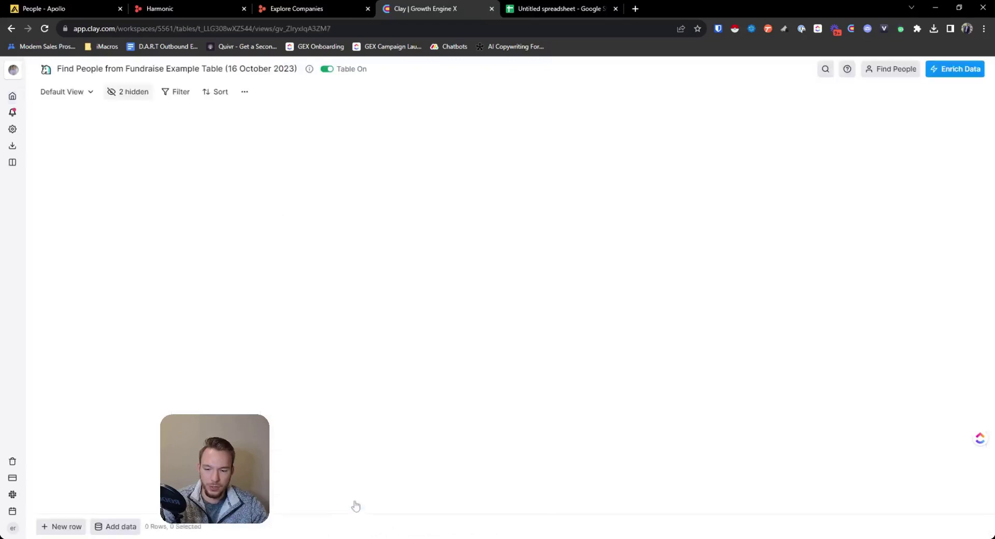
# Return to the workspace home and open the Fundraise Example table
pyautogui.click(19, 98)
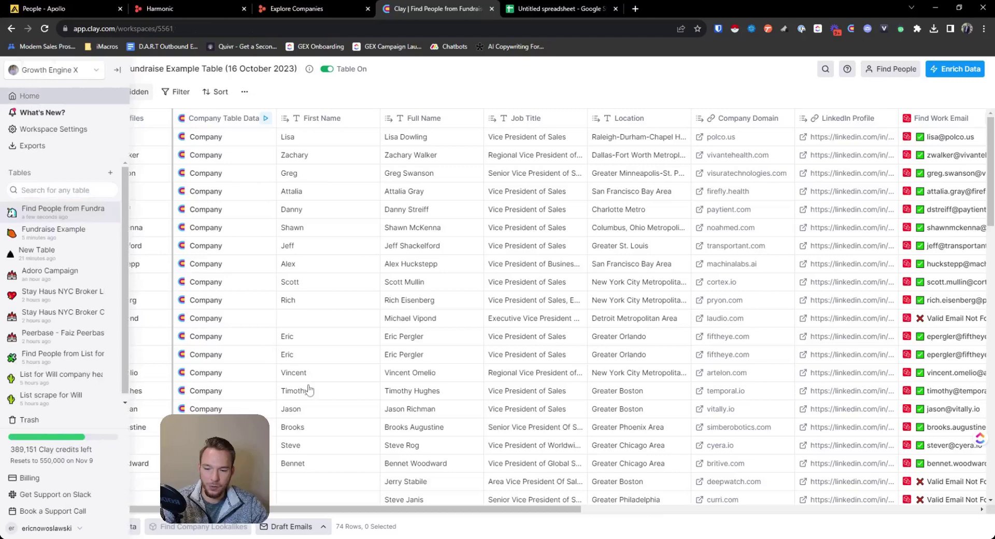
pyautogui.scroll(-20, 342, 440)
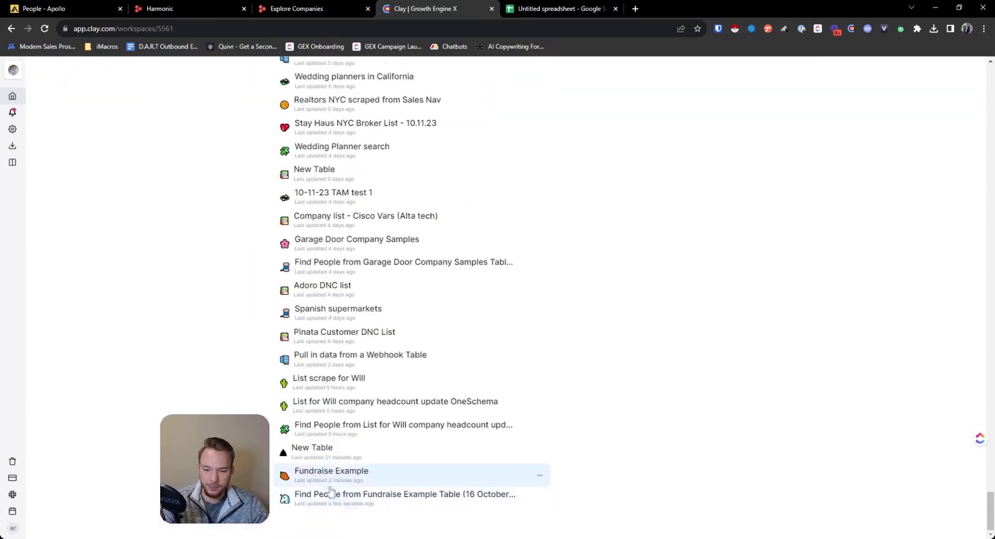
pyautogui.click(329, 485)
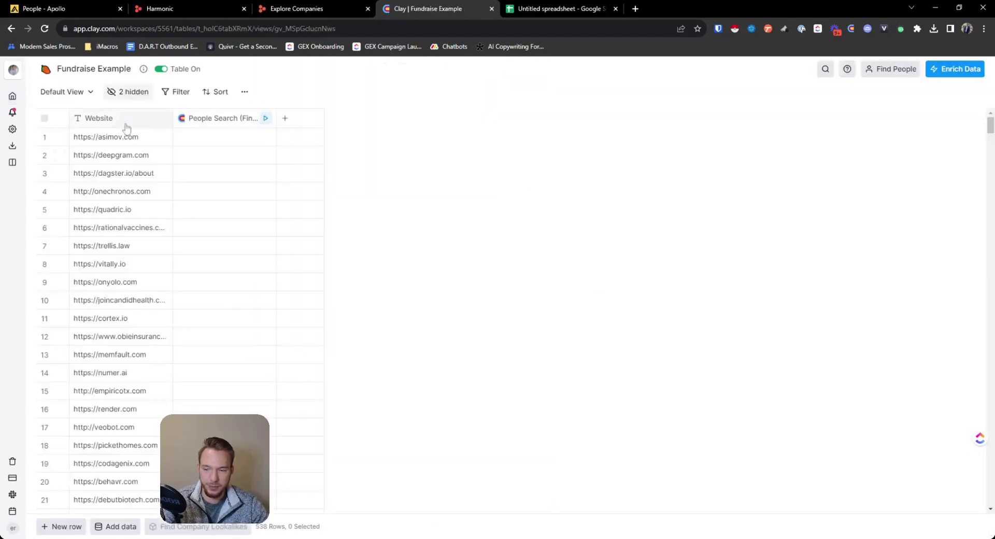
# Open the People Search column's settings, run the search for the first row (asimov.com), and close the settings
pyautogui.click(253, 126)
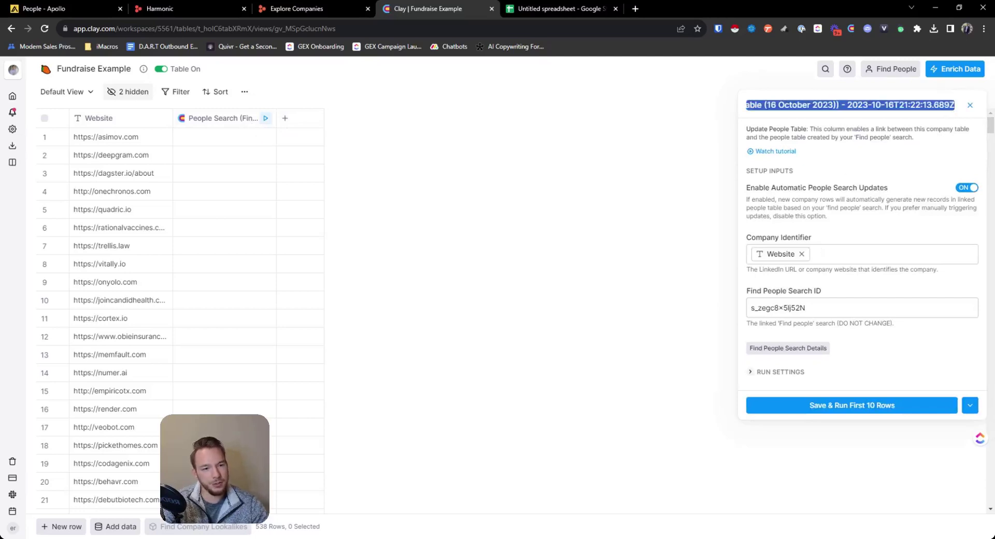
pyautogui.click(791, 406)
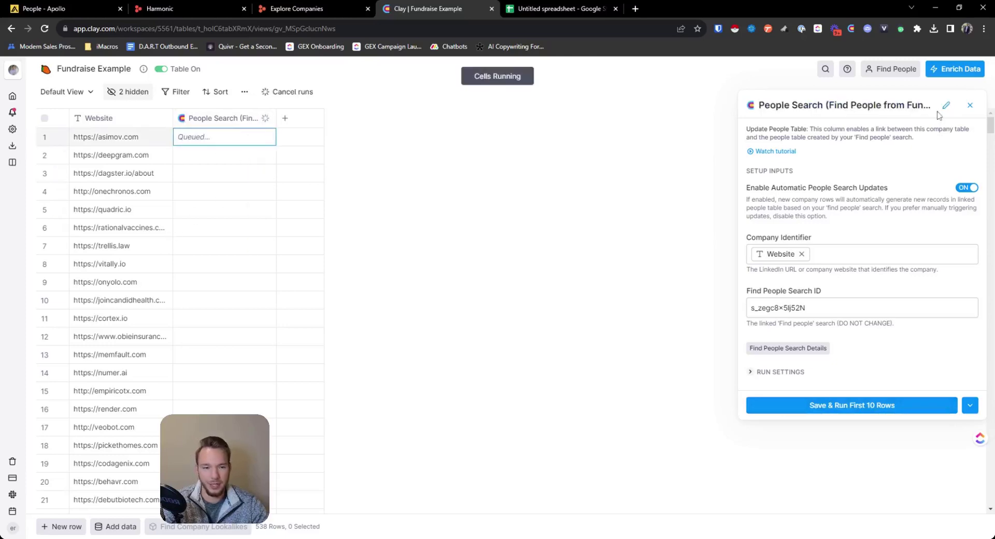
pyautogui.click(970, 105)
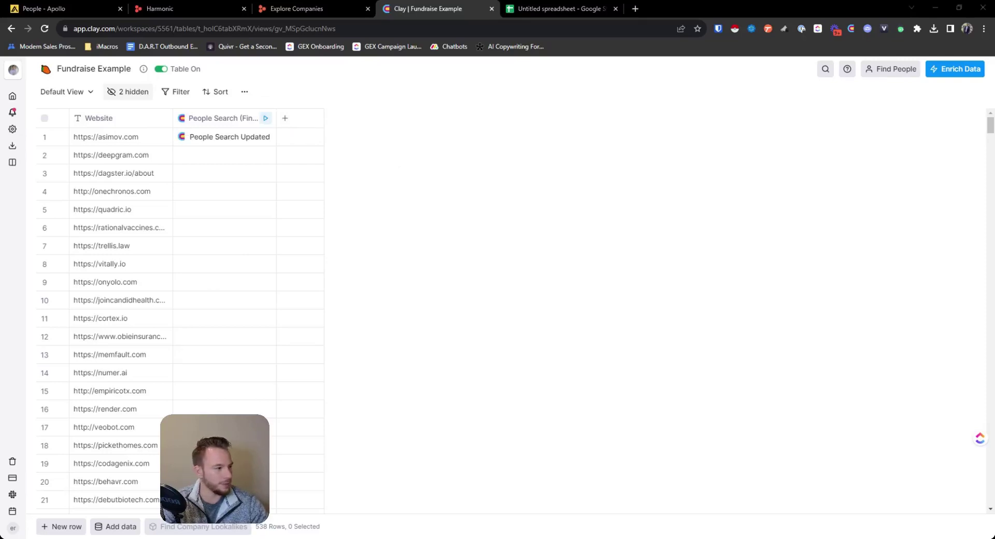
# Search the enrichments for "find contacts" and add Find Contacts at Company with Website as the company identifier
pyautogui.click(319, 152)
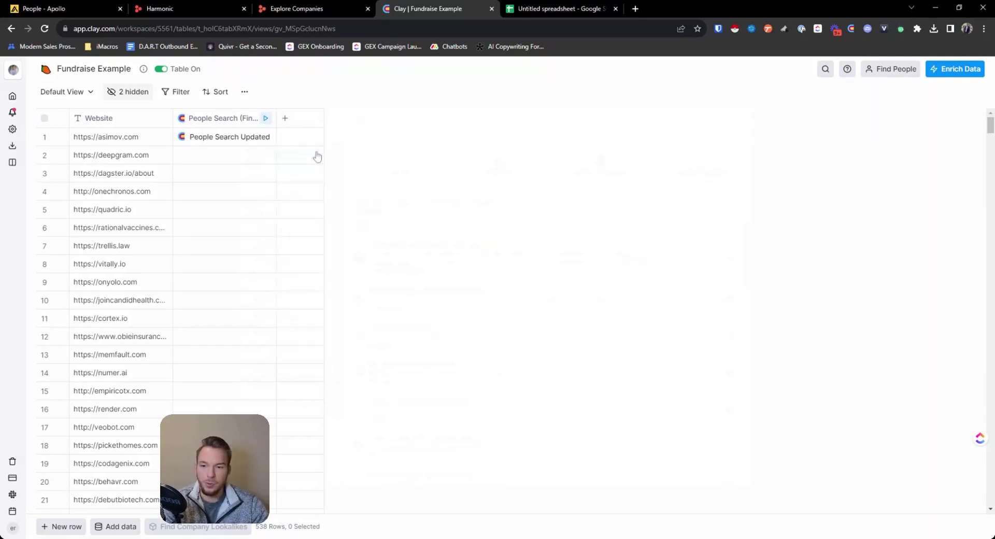
pyautogui.write('find')
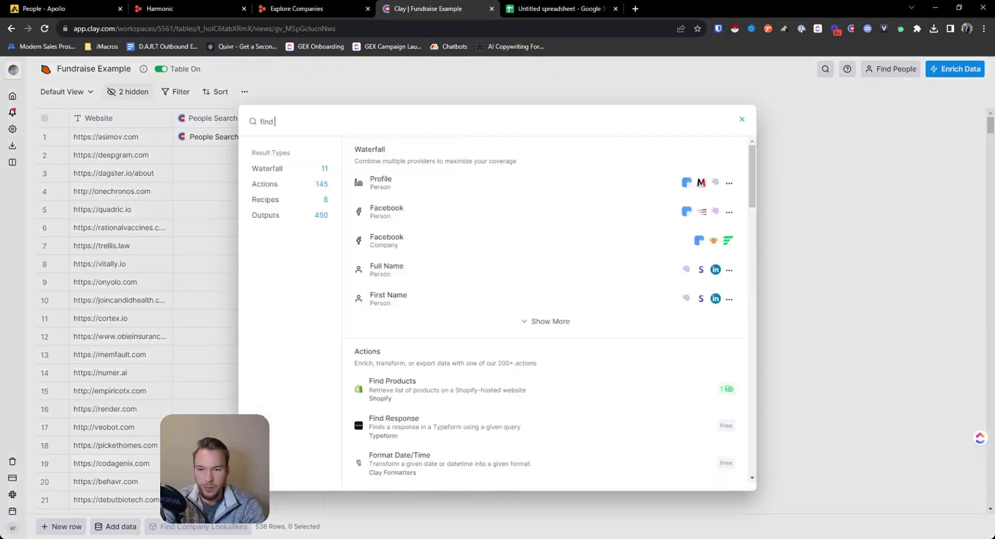
pyautogui.write(' contacts')
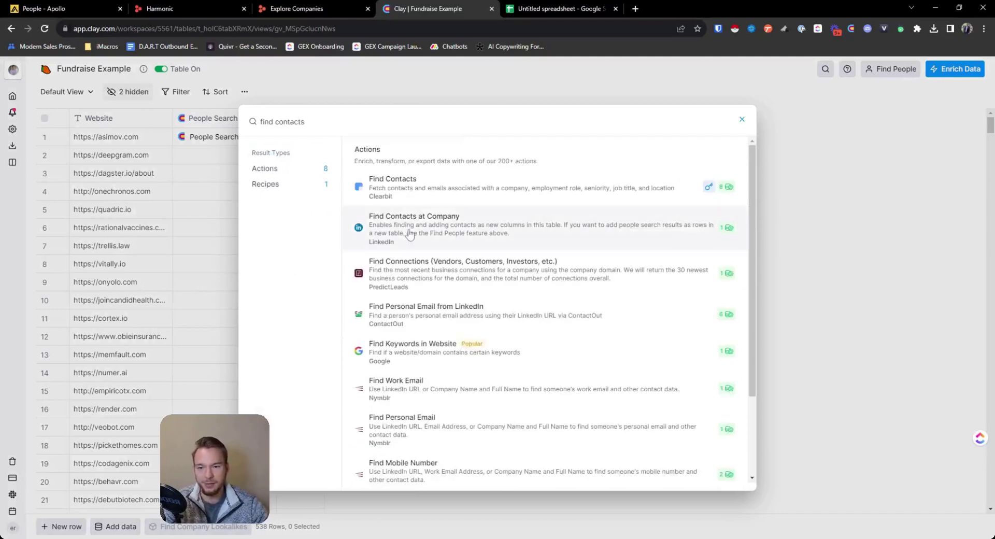
pyautogui.click(410, 230)
pyautogui.click(814, 242)
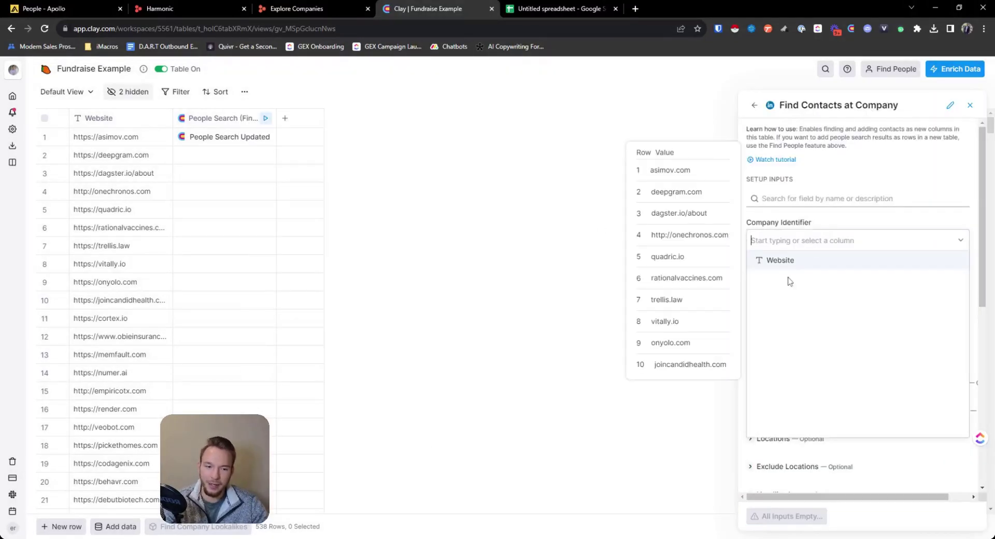
pyautogui.click(786, 263)
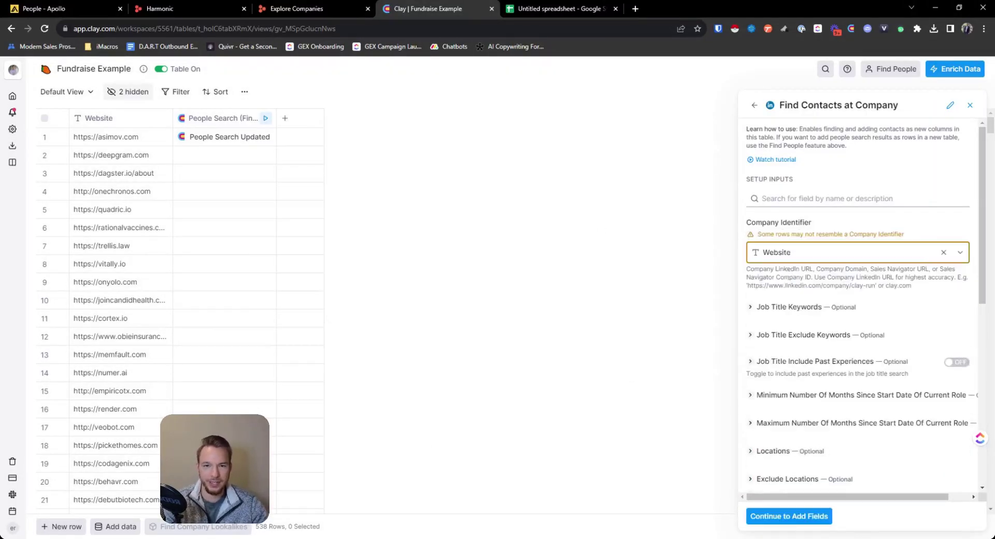
# Set the contact search's Job Title Keywords to "Vice President of Sales"
pyautogui.moveTo(766, 264)
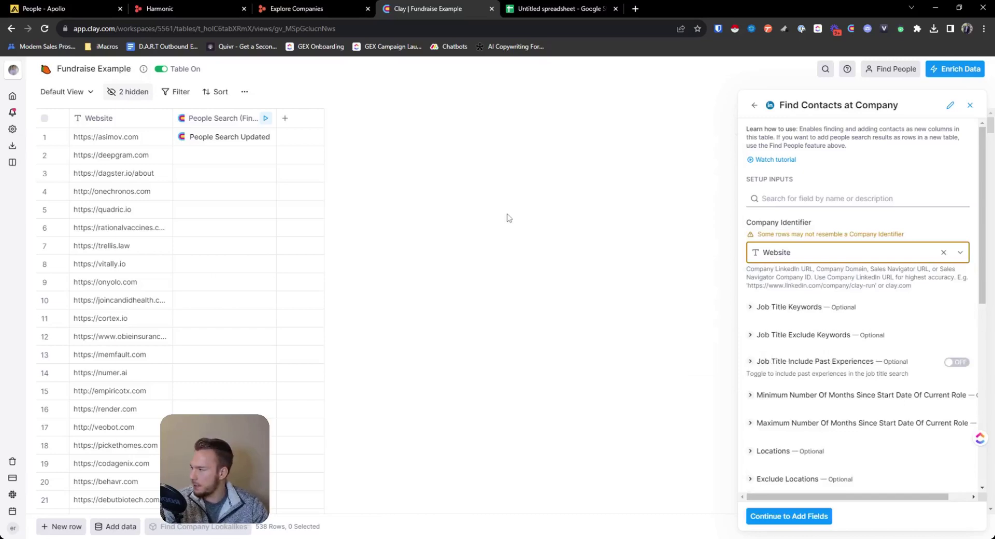
pyautogui.click(781, 310)
pyautogui.write('Vi')
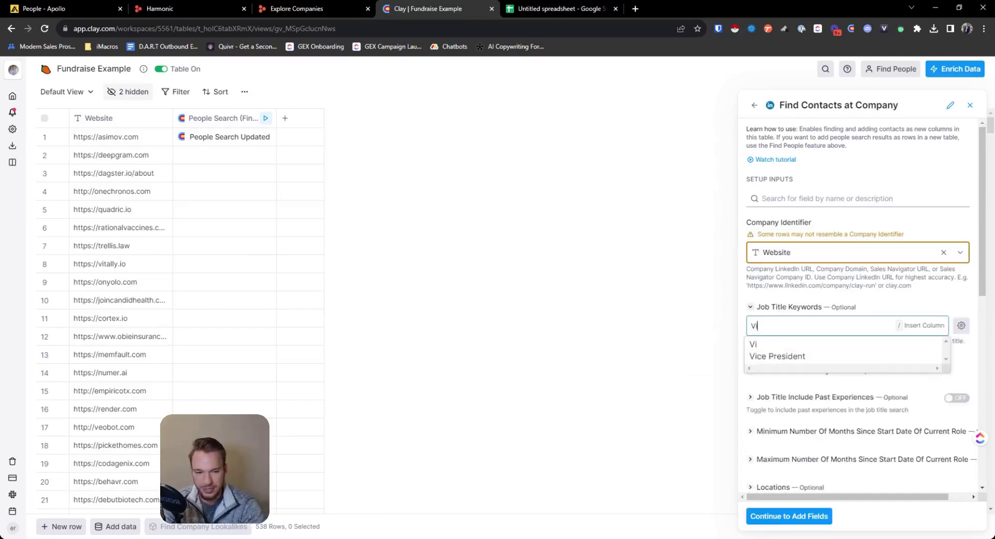
pyautogui.write('ce President of')
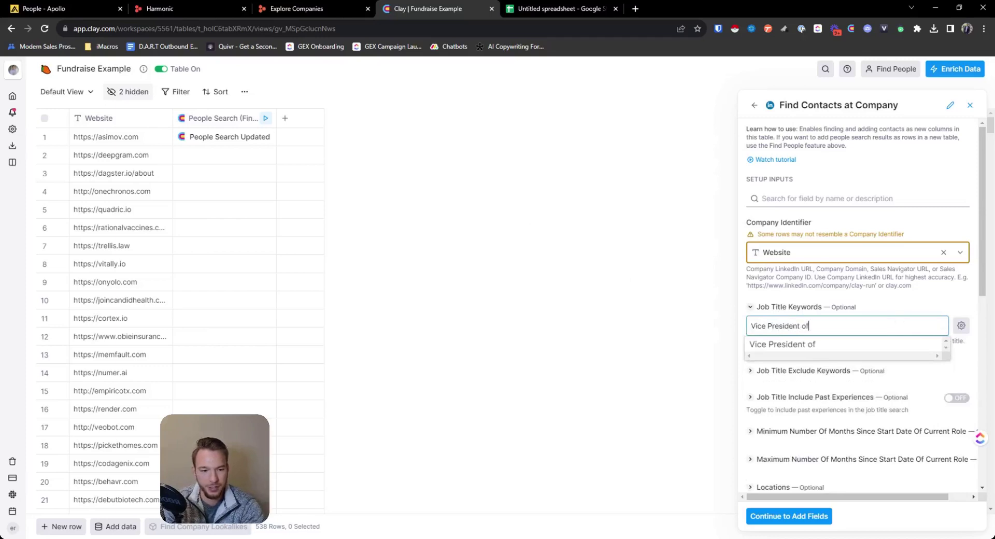
pyautogui.write(' Sales')
pyautogui.press('Return')
# Restrict the contact search's Locations to United States
pyautogui.scroll(-3, 812, 358)
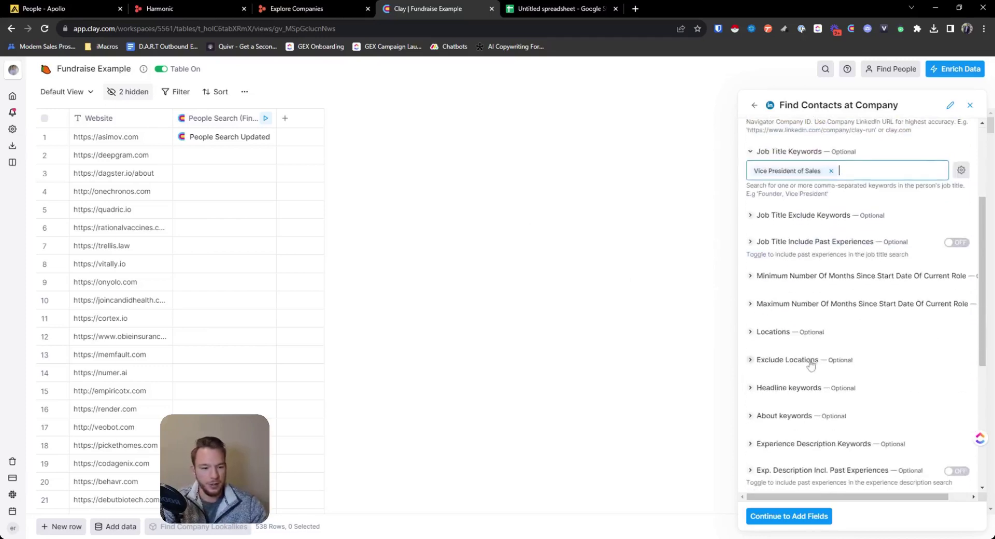
pyautogui.click(779, 332)
pyautogui.write('United States')
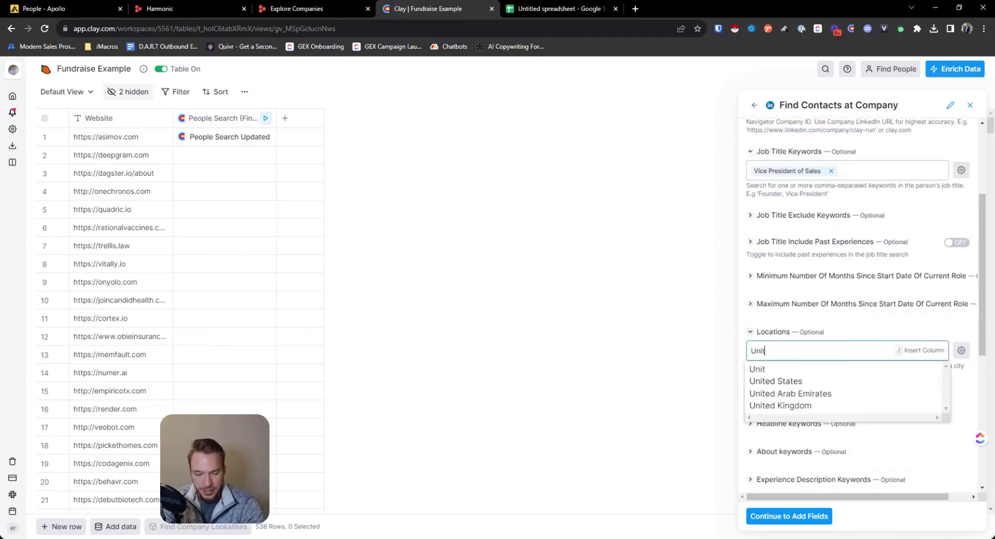
pyautogui.press('Return')
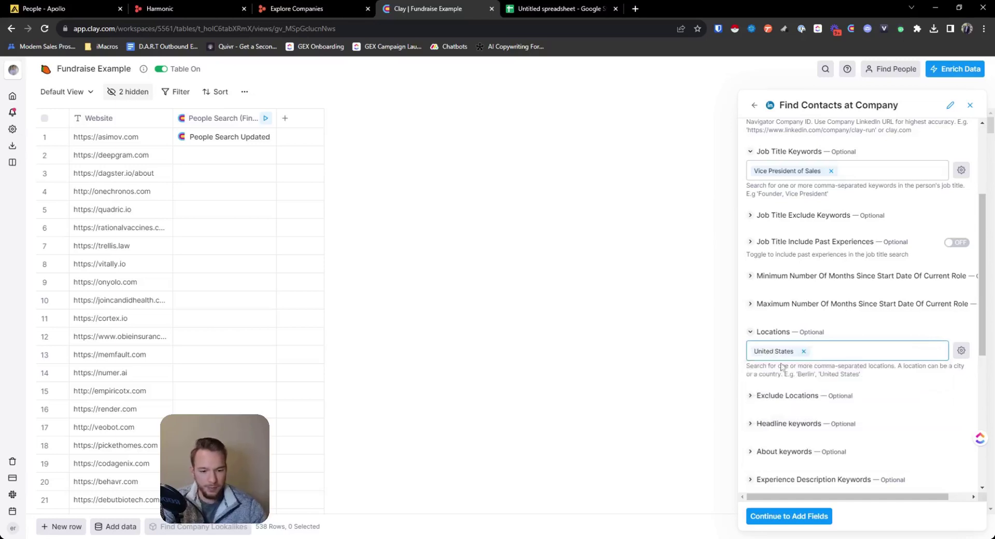
# Save Find Contacts at Company without extra data columns and run it on the first 10 rows
pyautogui.scroll(-5, 800, 466)
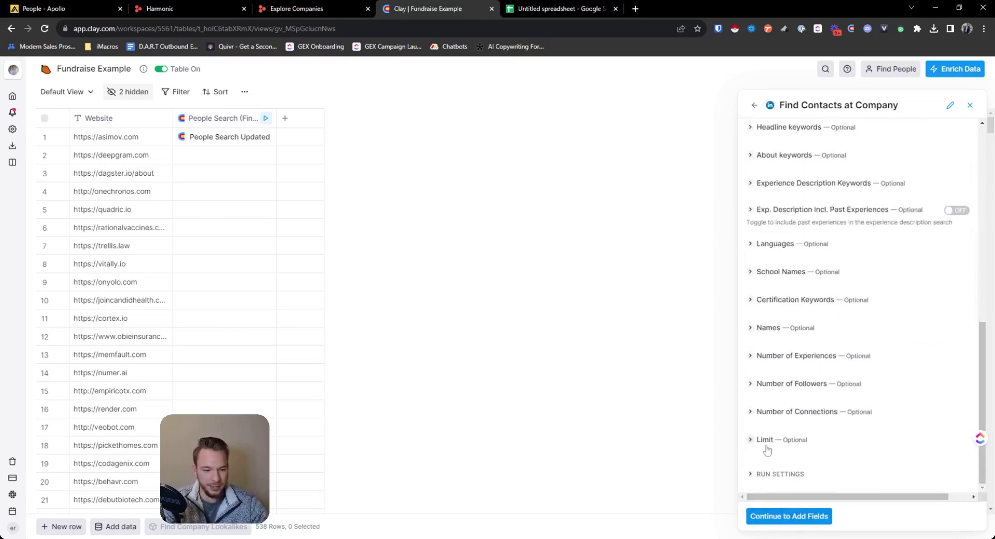
pyautogui.click(789, 516)
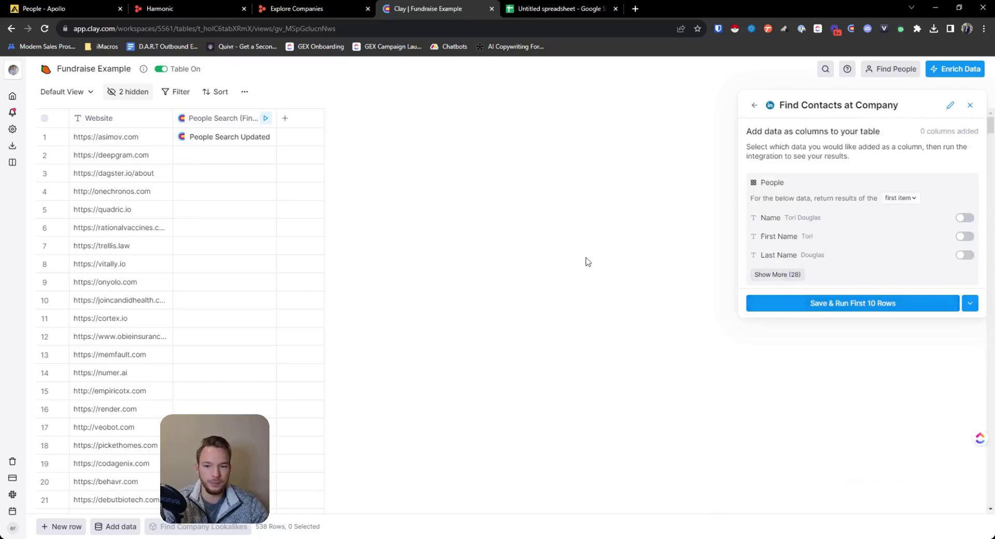
pyautogui.click(852, 303)
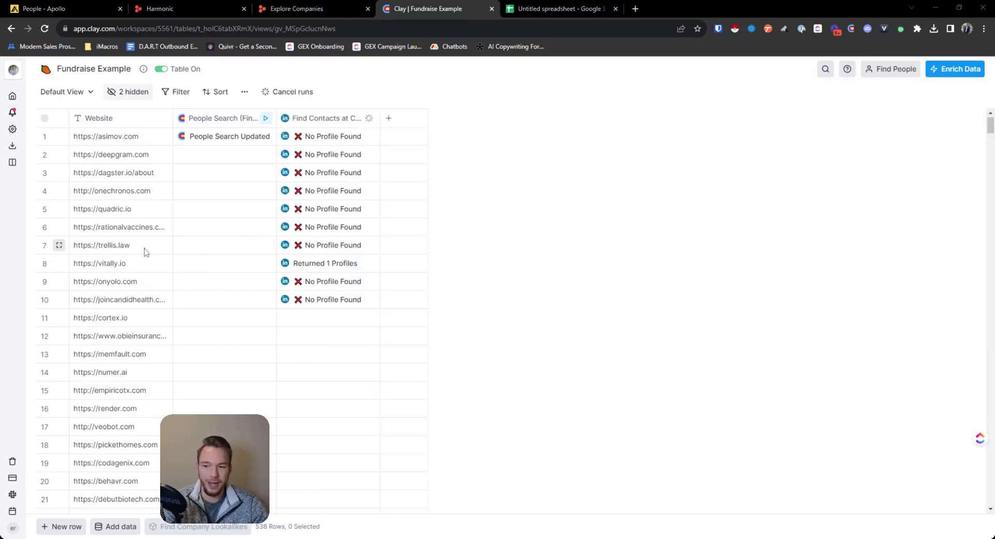
# From the vitally.io contact result, write each People item to a new row in the Find People from Fundraise Example Table (16 October 2023)
pyautogui.click(332, 265)
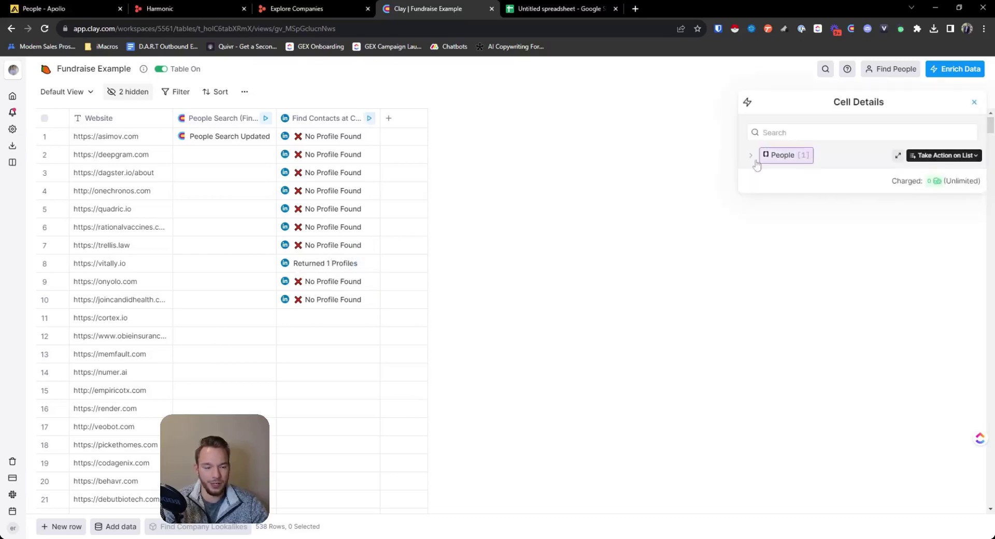
pyautogui.click(955, 155)
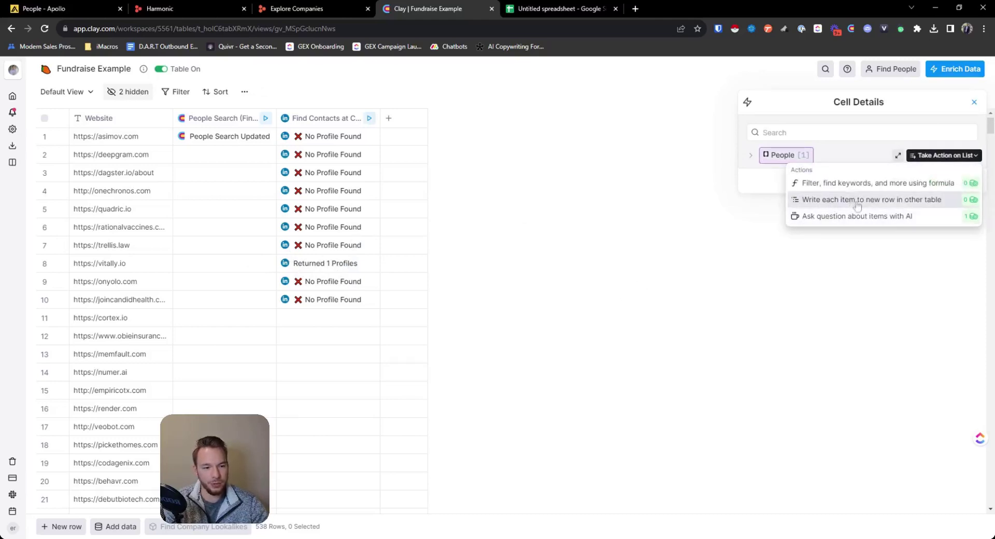
pyautogui.click(857, 202)
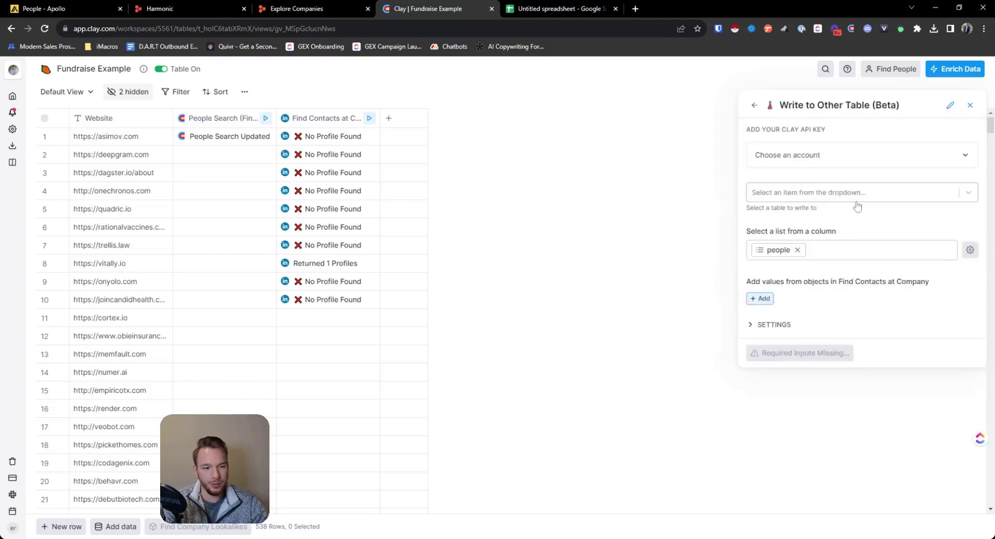
pyautogui.click(794, 199)
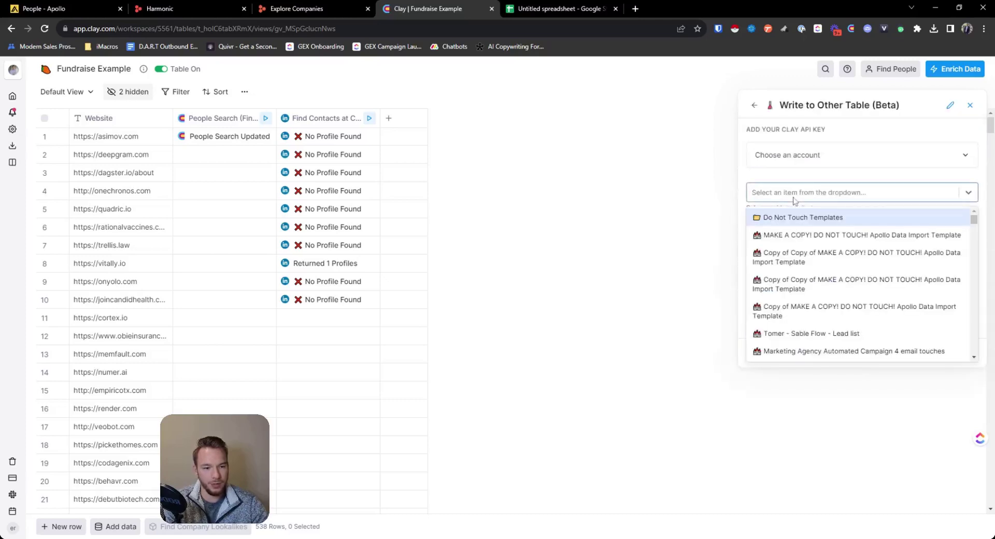
pyautogui.write('fundraise')
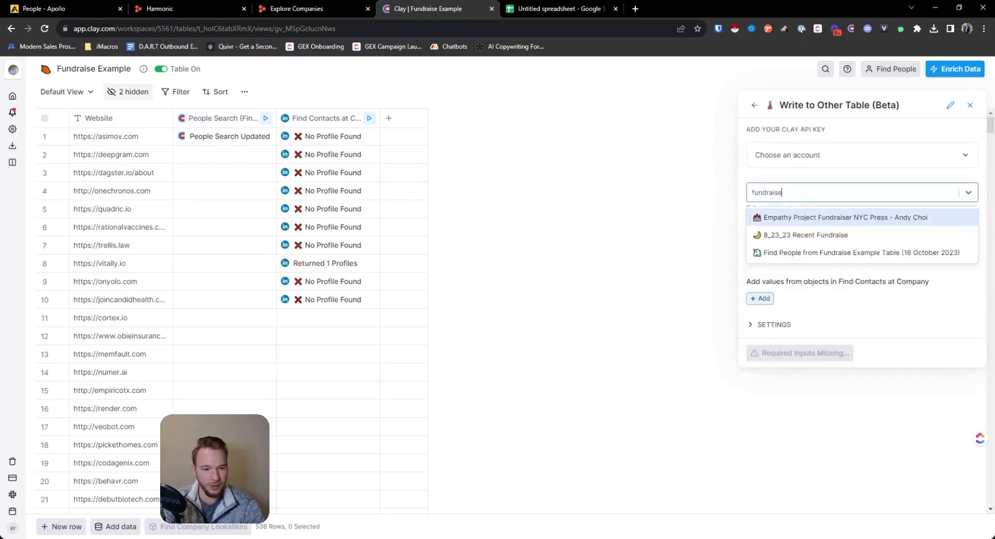
pyautogui.click(807, 253)
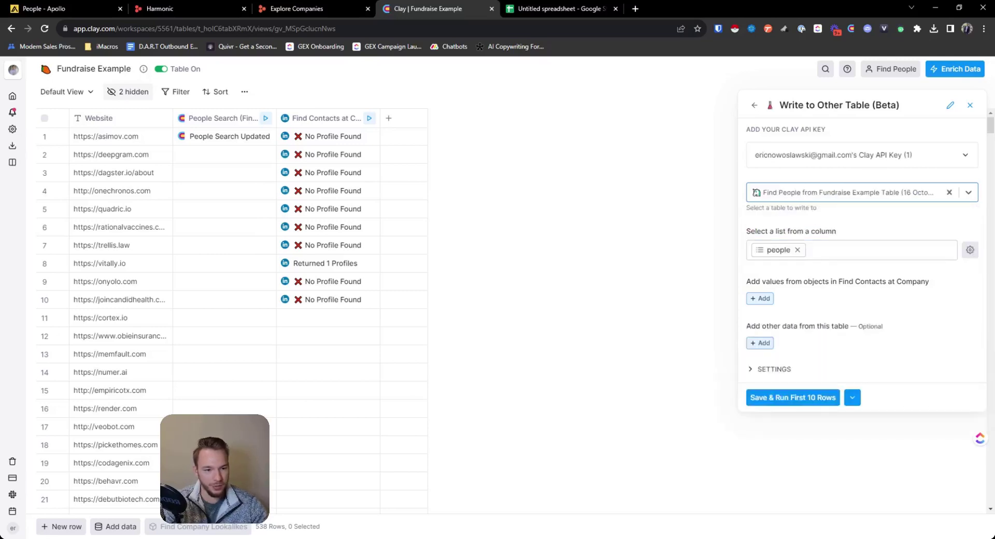
# Map the contact fields, including Location to location_name, LinkedIn Profile to url and Company Domain to Website, and run the first 10 rows
pyautogui.click(760, 298)
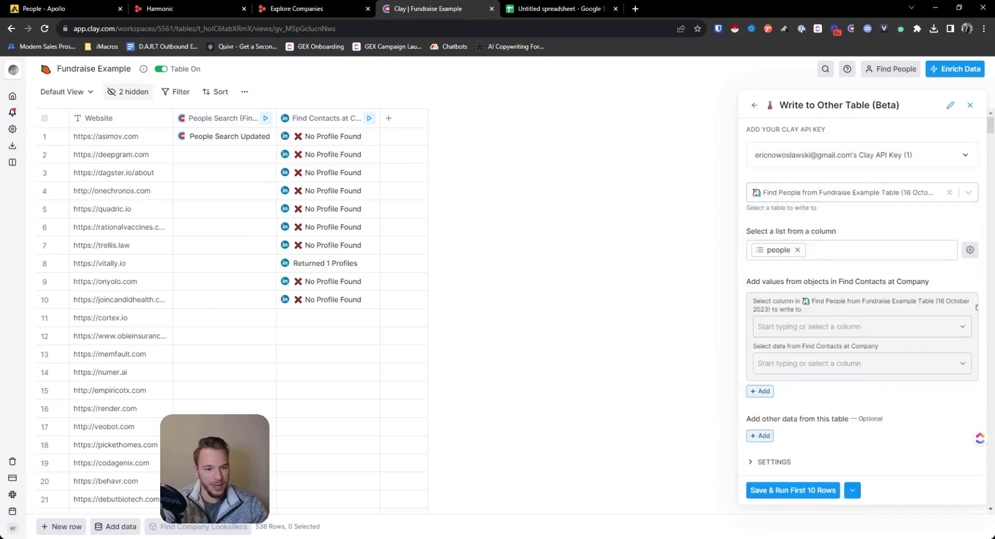
pyautogui.click(817, 332)
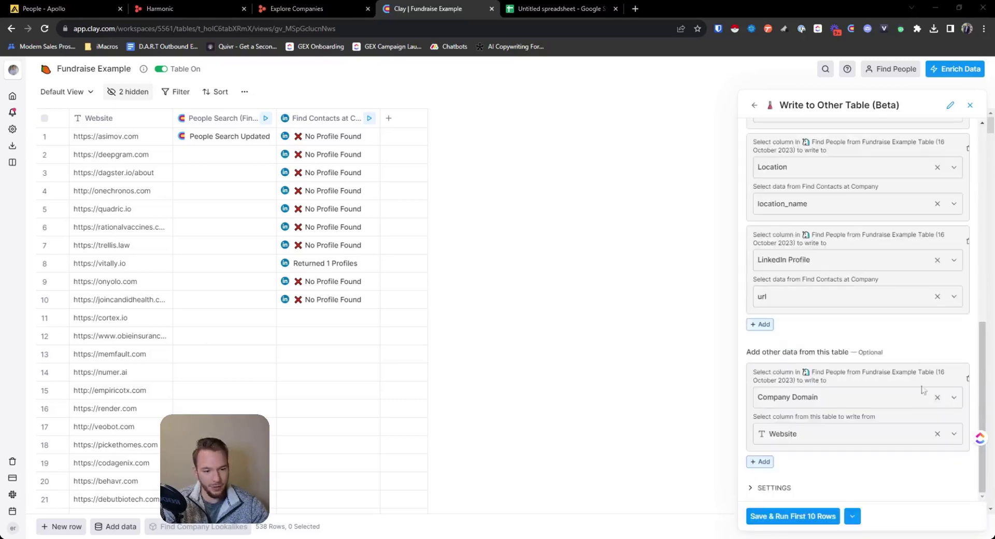
pyautogui.click(791, 516)
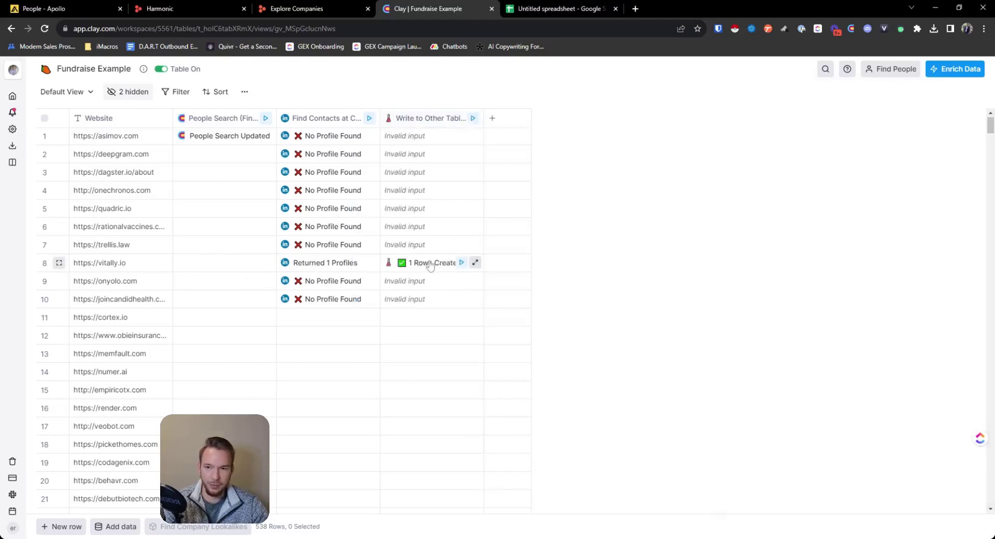
# Open the Find People from Fundraise Example table and check its last rows for the newly written contact
pyautogui.click(24, 96)
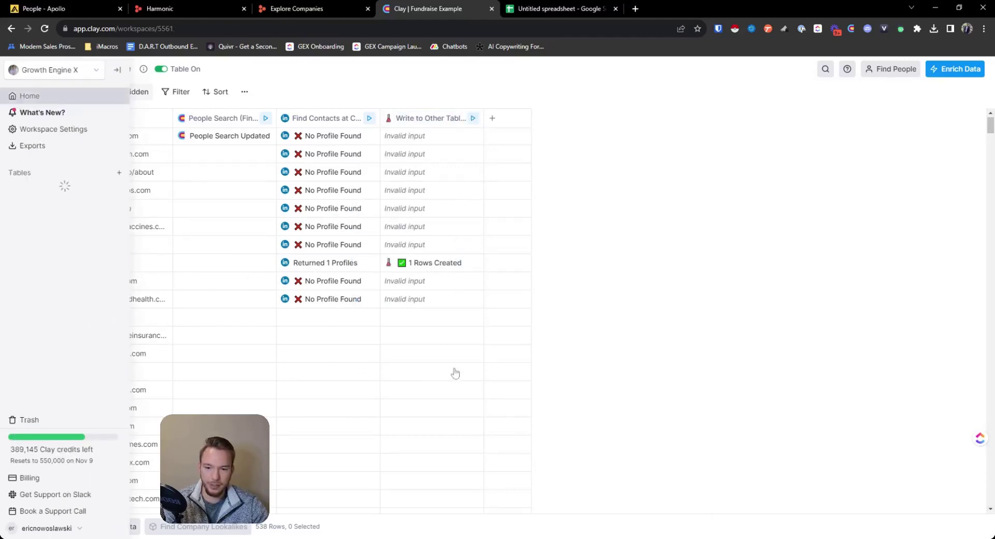
pyautogui.scroll(-15, 456, 373)
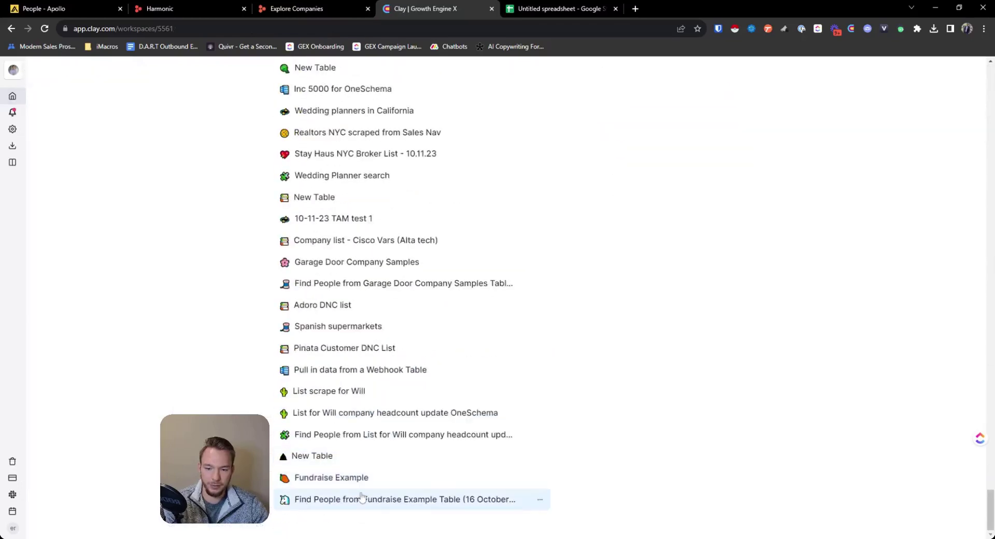
pyautogui.click(396, 474)
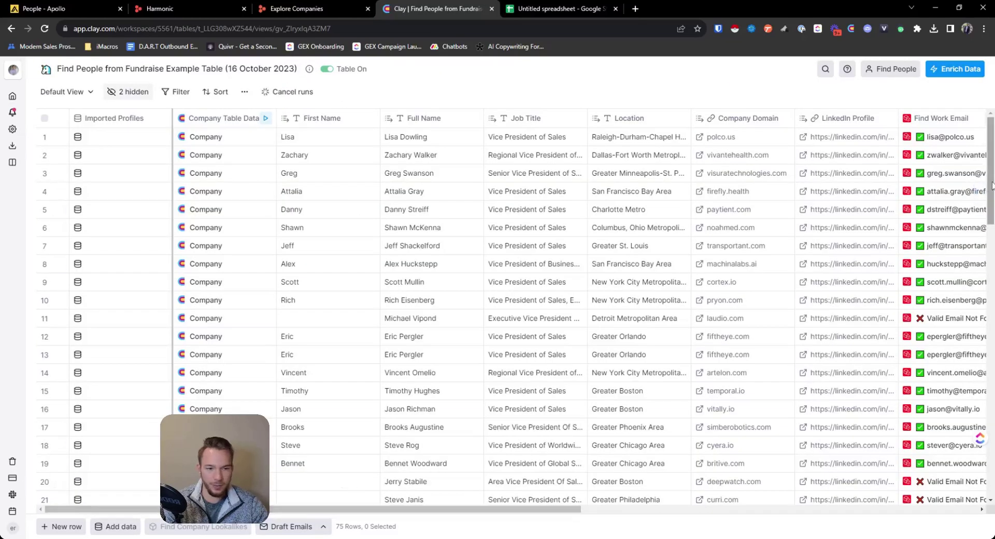
pyautogui.moveTo(990, 192); pyautogui.dragTo(975, 536)
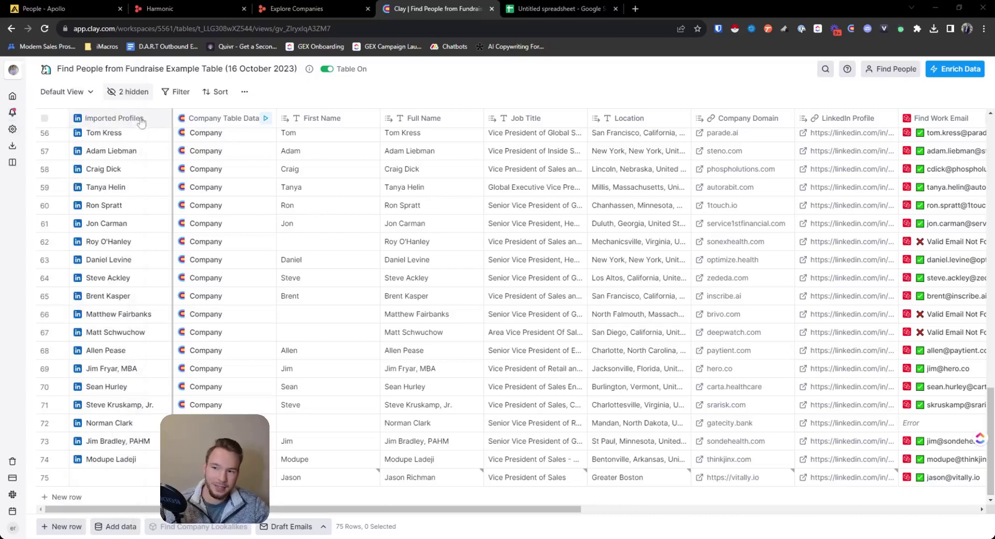
pyautogui.click(16, 96)
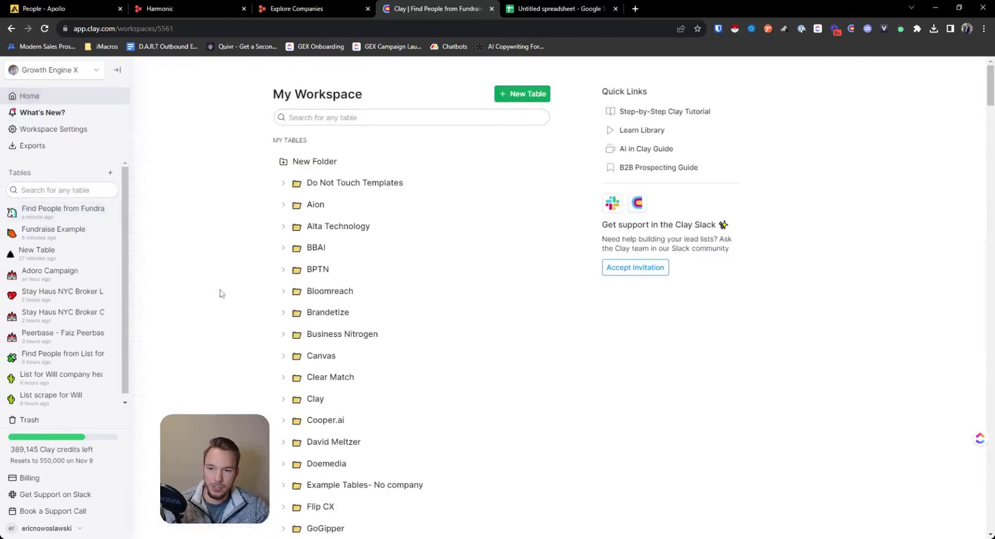
pyautogui.scroll(-10, 383, 352)
pyautogui.scroll(-10, 383, 430)
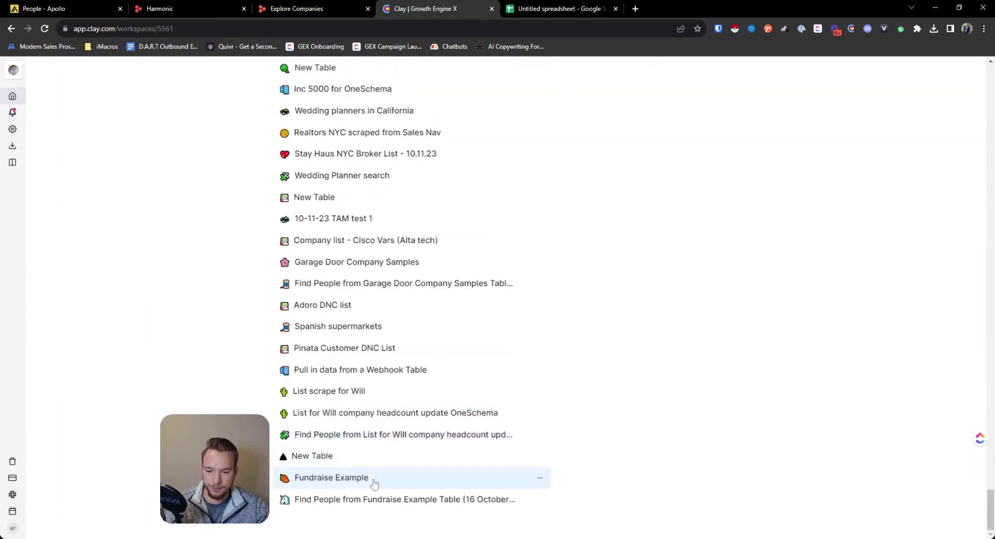
pyautogui.click(331, 455)
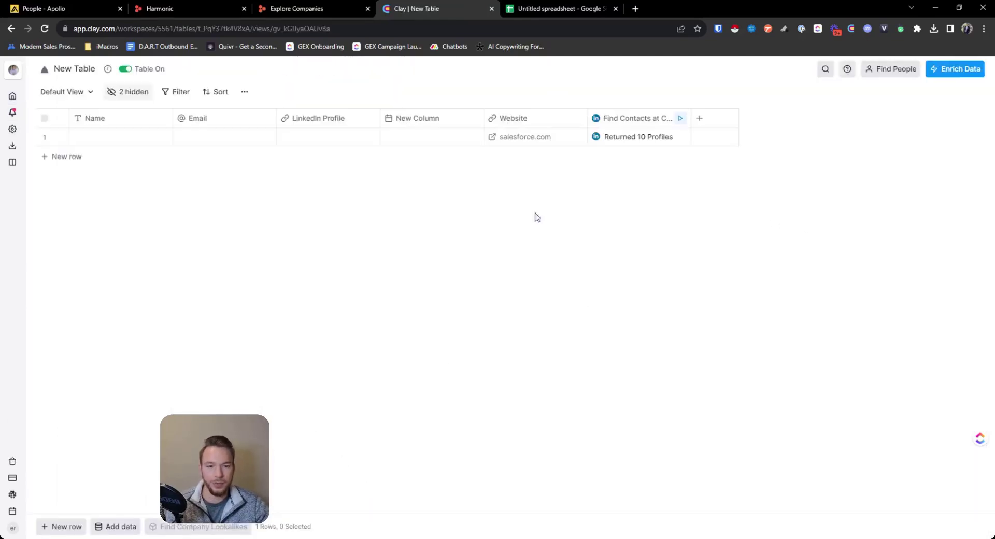
# Return to the workspace's table list and open the Fundraise Example table
pyautogui.click(23, 96)
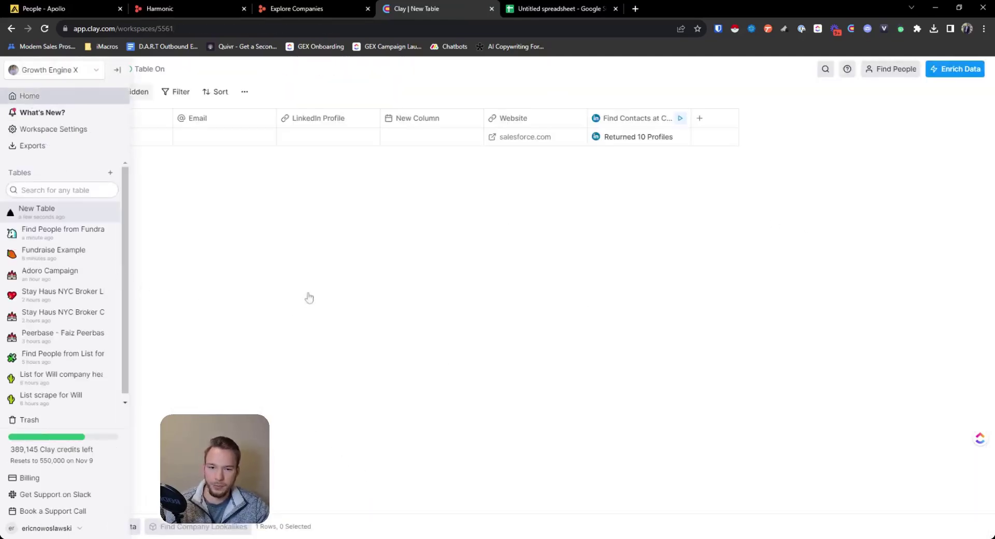
pyautogui.scroll(-15, 368, 383)
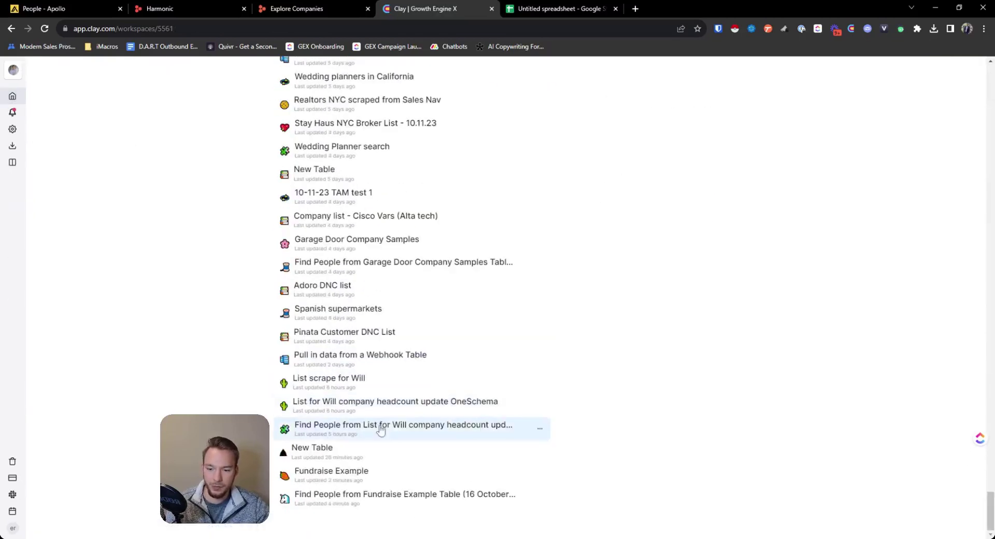
pyautogui.click(359, 485)
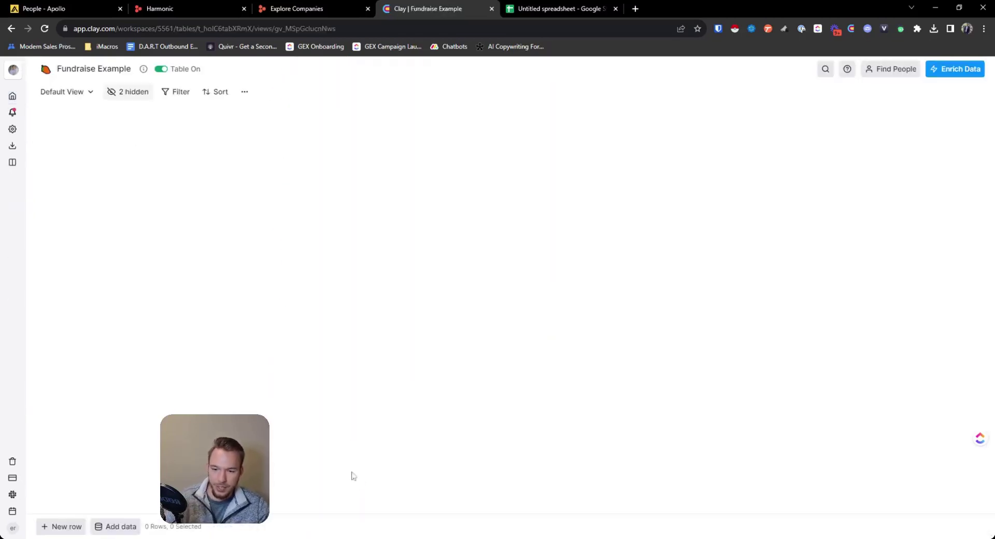
# Add a new row at the end of the company table with salesforce.com as its Website
pyautogui.scroll(-20, 249, 393)
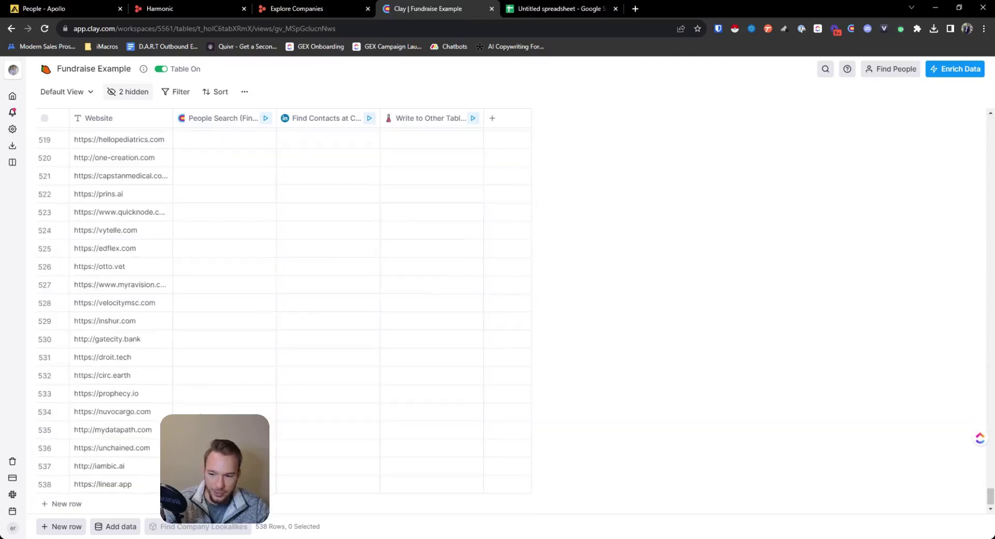
pyautogui.click(78, 501)
pyautogui.doubleClick(99, 489)
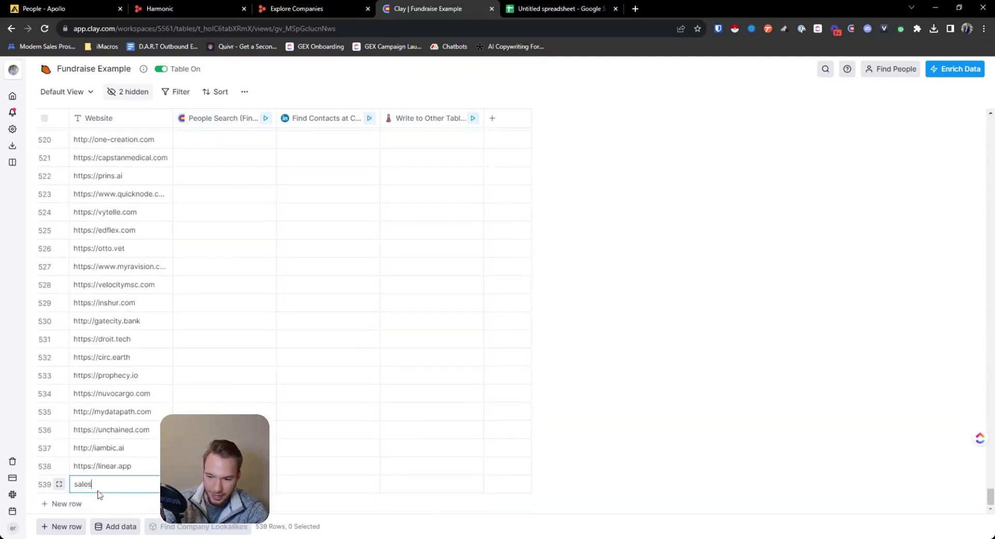
pyautogui.write('salesforce.com')
pyautogui.press('Return')
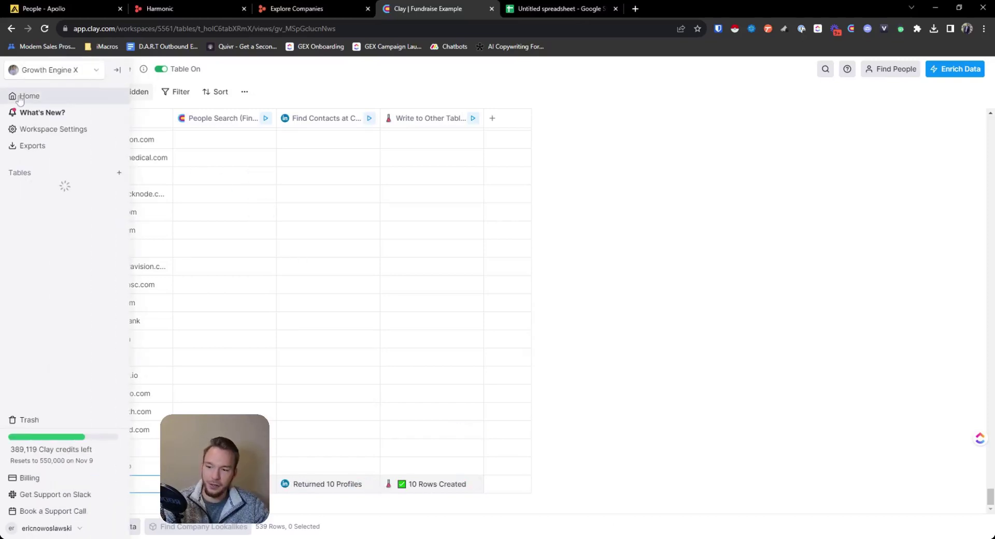
# Open the Find People from Fundraise Example table and examine the salesforce.com rows across the contact, email, AI response and campaign columns
pyautogui.click(26, 96)
pyautogui.scroll(-15, 518, 440)
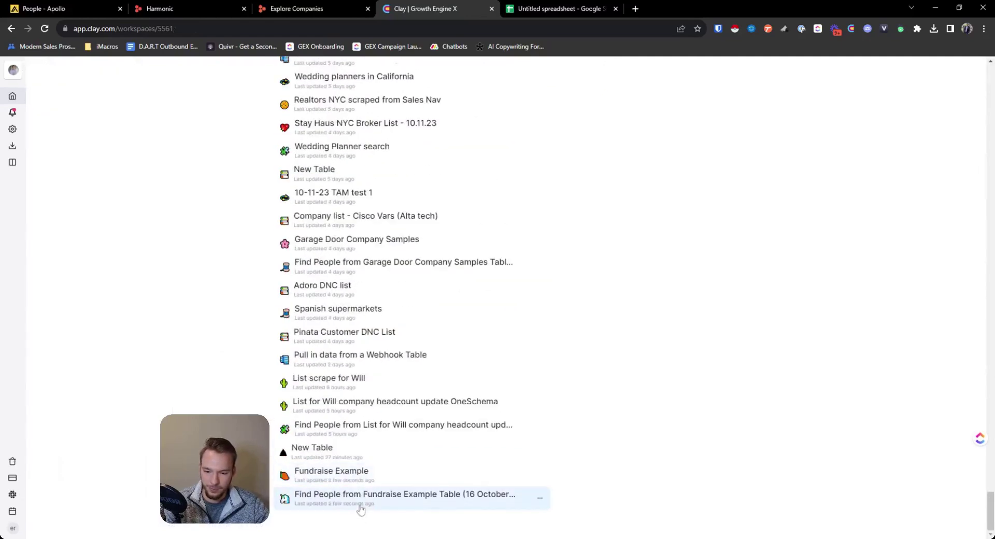
pyautogui.click(362, 509)
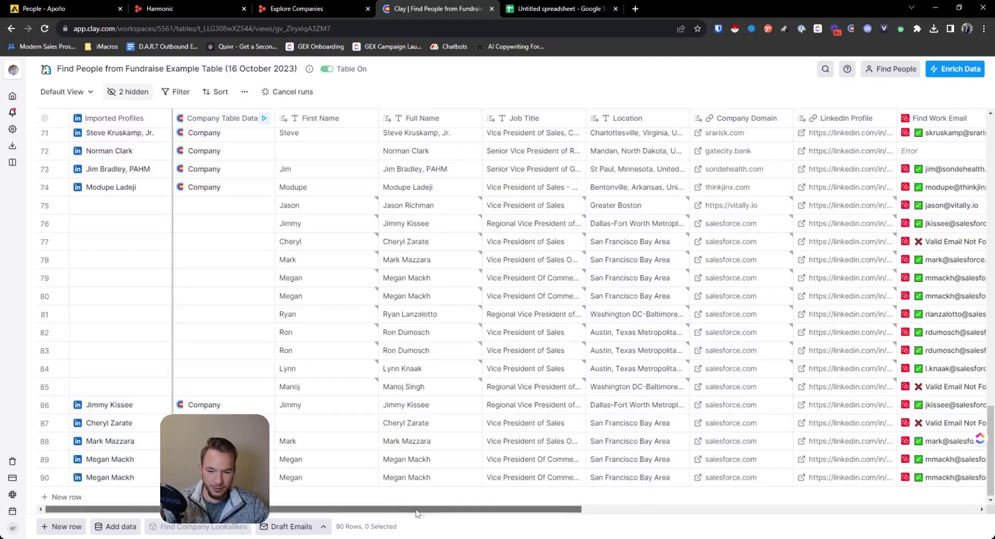
pyautogui.hscroll(2, 467, 515)
pyautogui.moveTo(532, 513); pyautogui.dragTo(967, 523)
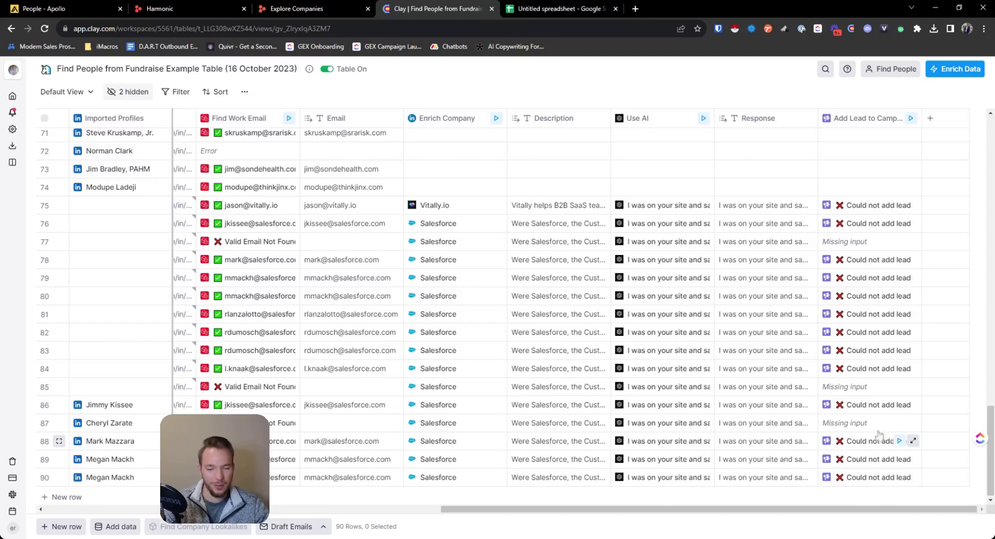
pyautogui.scroll(8, 711, 413)
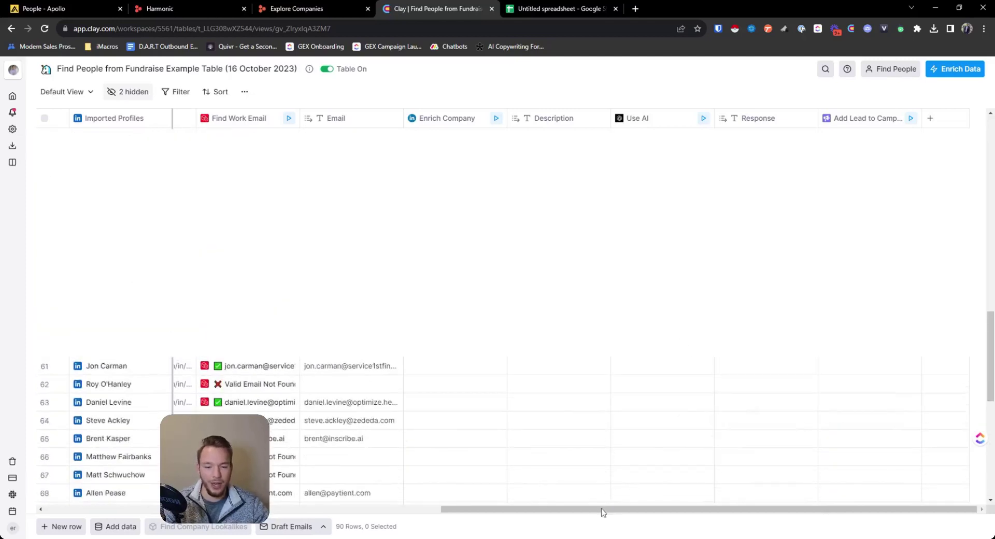
pyautogui.click(386, 510)
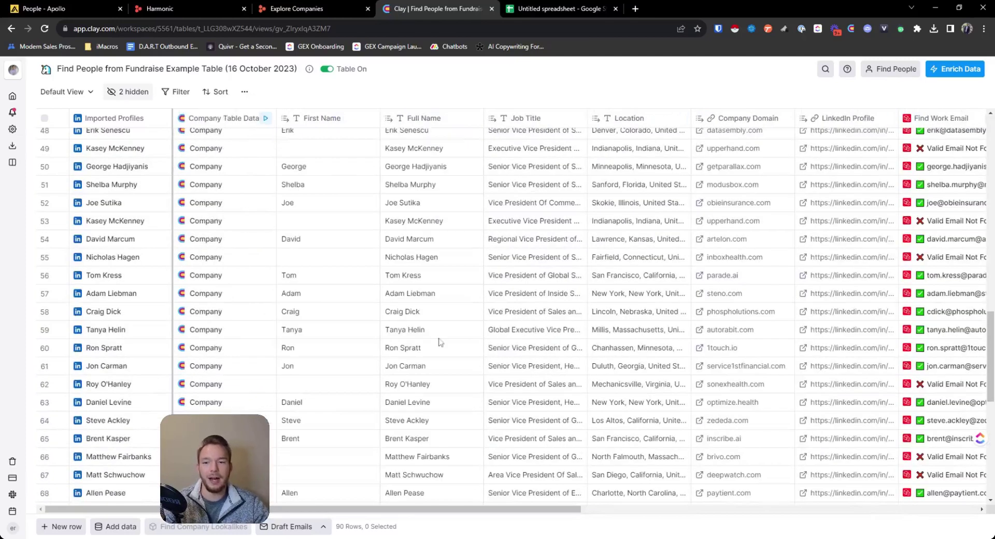
pyautogui.scroll(15, 439, 347)
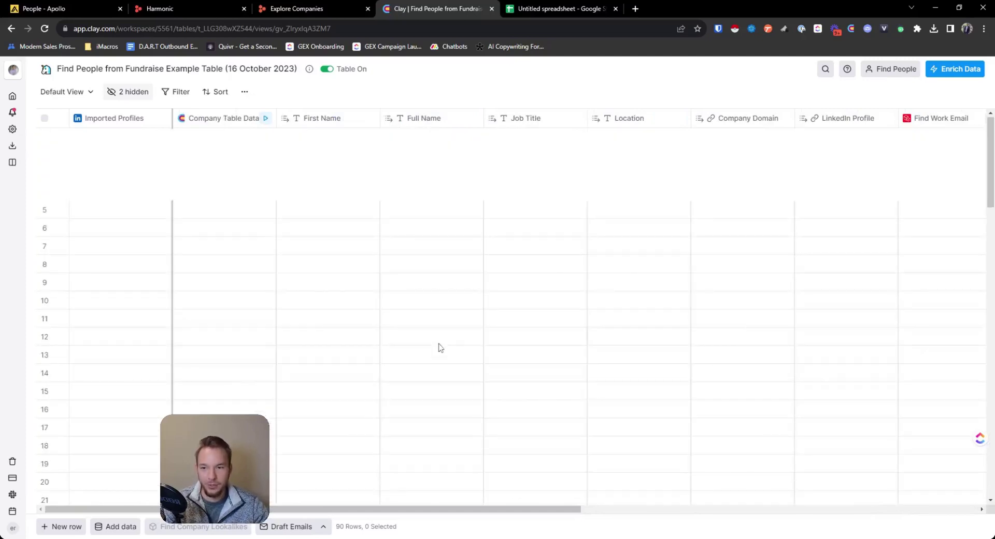